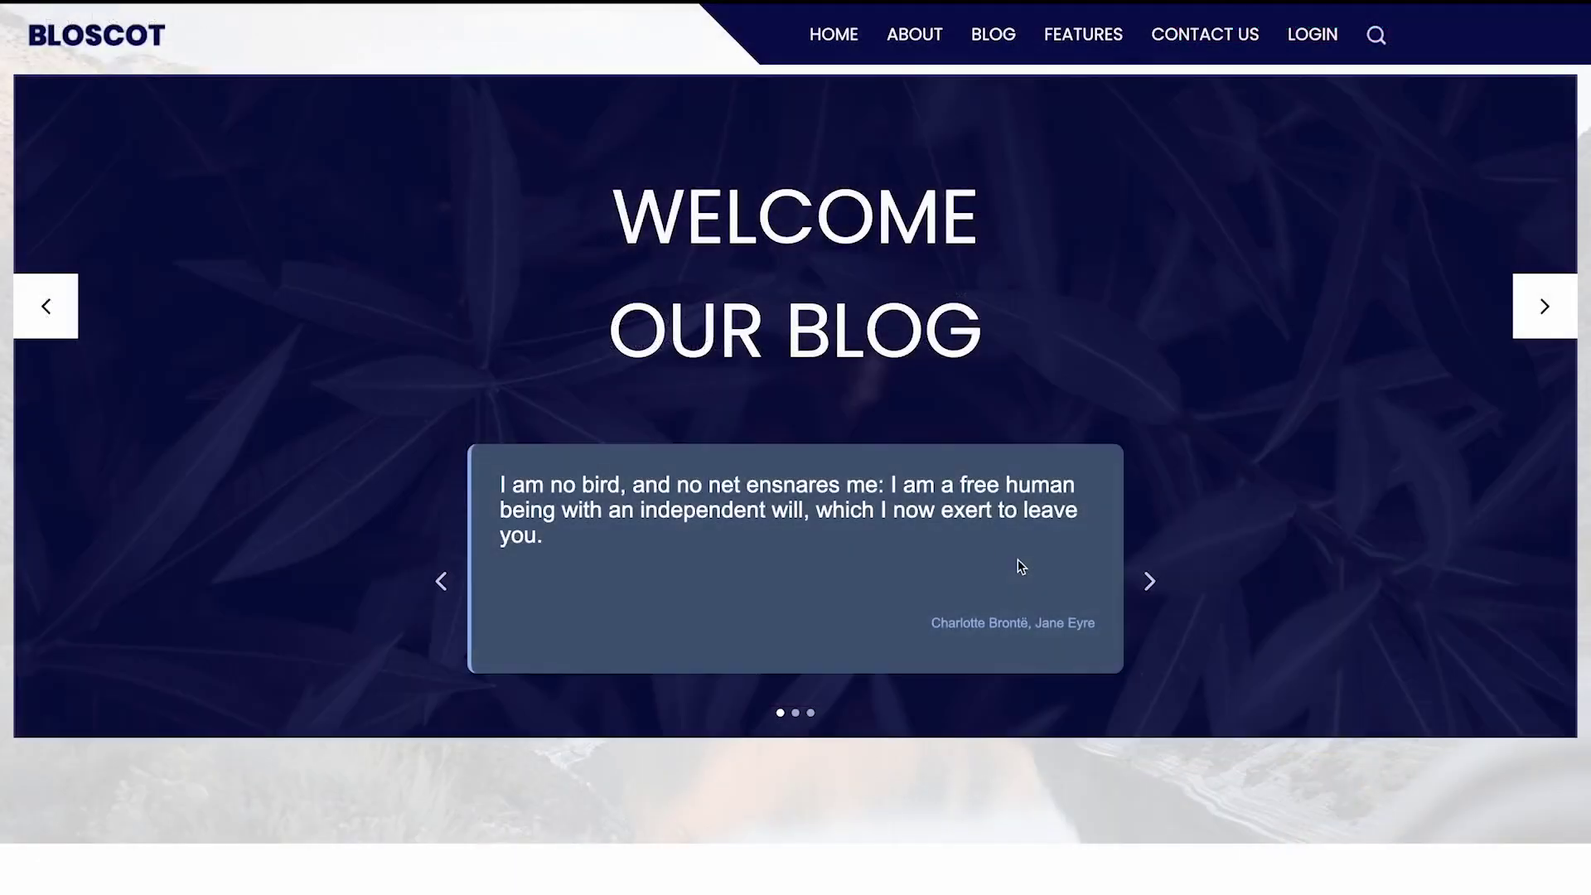
Page the demo site's quotes carousel forward to its fourth and final quote
{"action": "left_click_drag", "start_coordinate": [821, 564], "coordinate": [644, 561]}
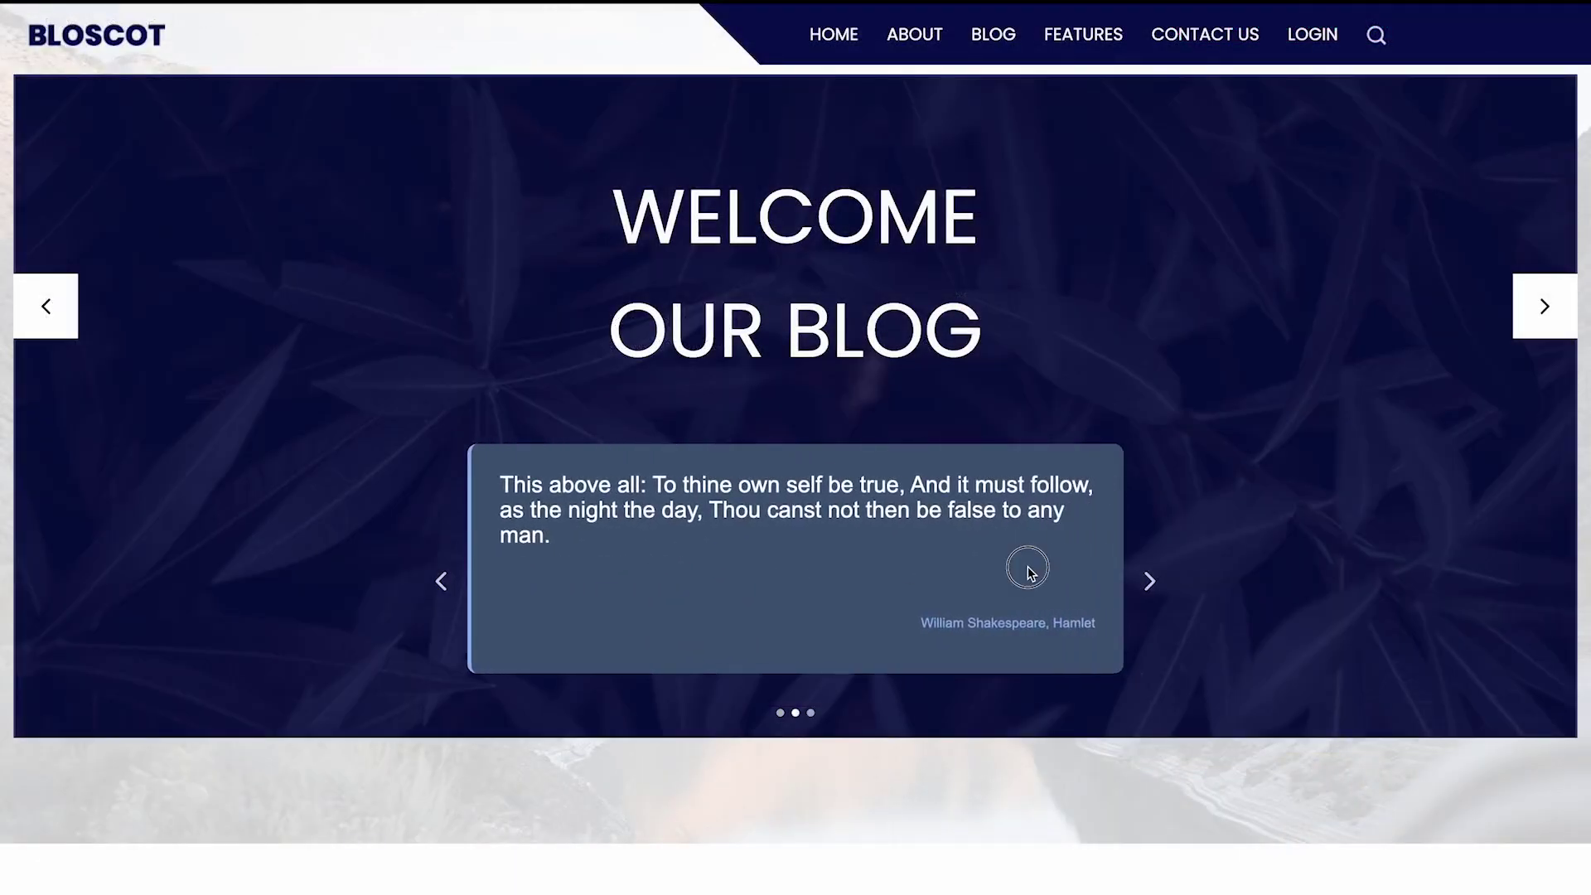
{"action": "left_click_drag", "start_coordinate": [1027, 573], "coordinate": [578, 575]}
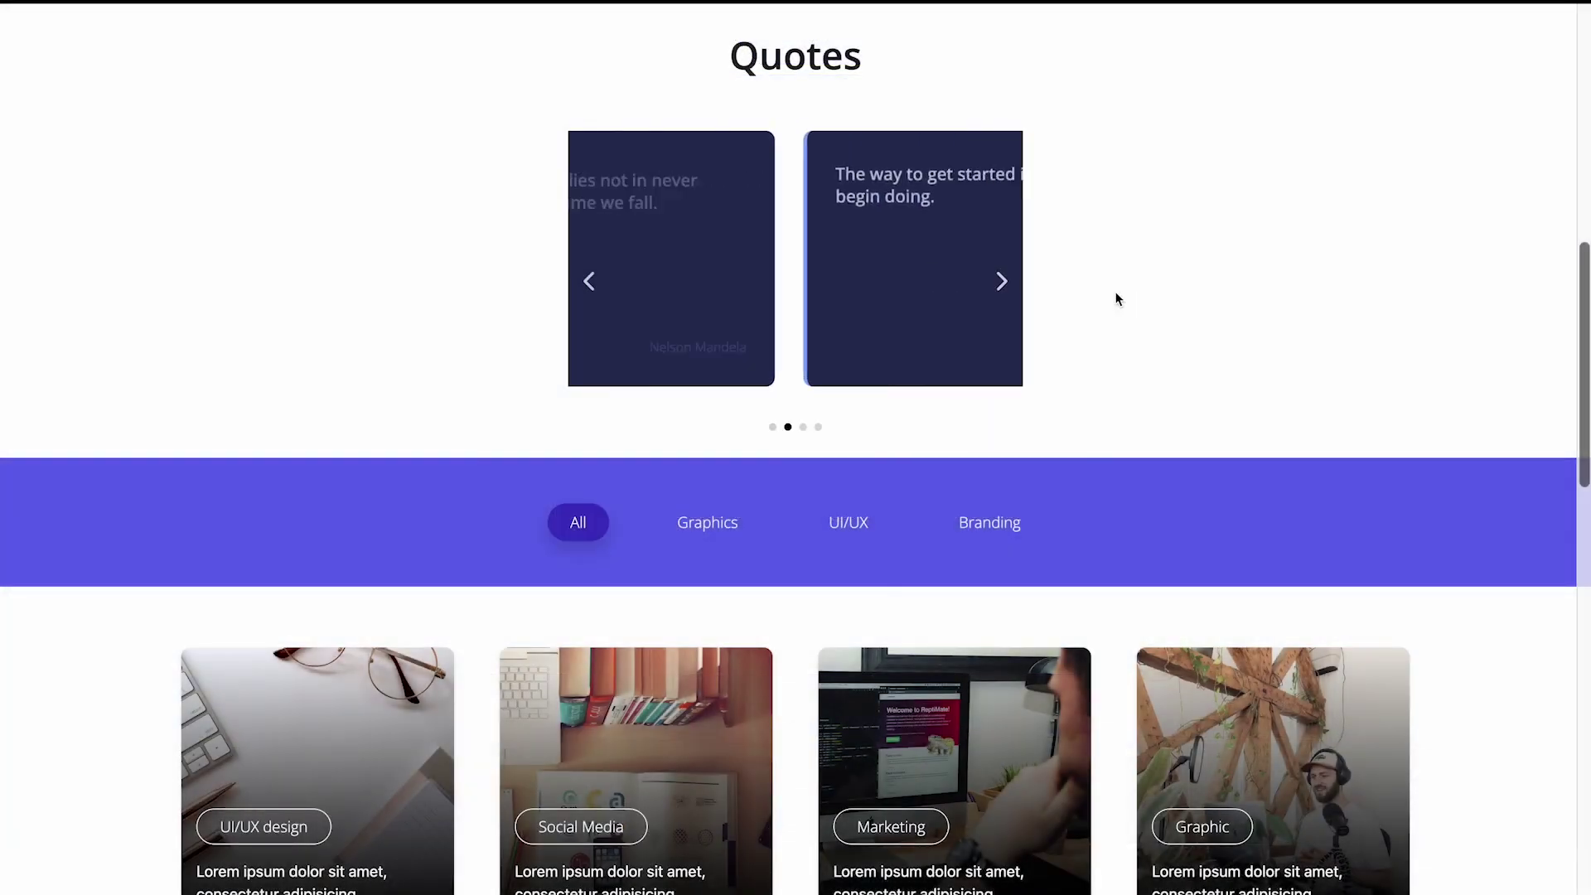
{"action": "left_click", "coordinate": [803, 426]}
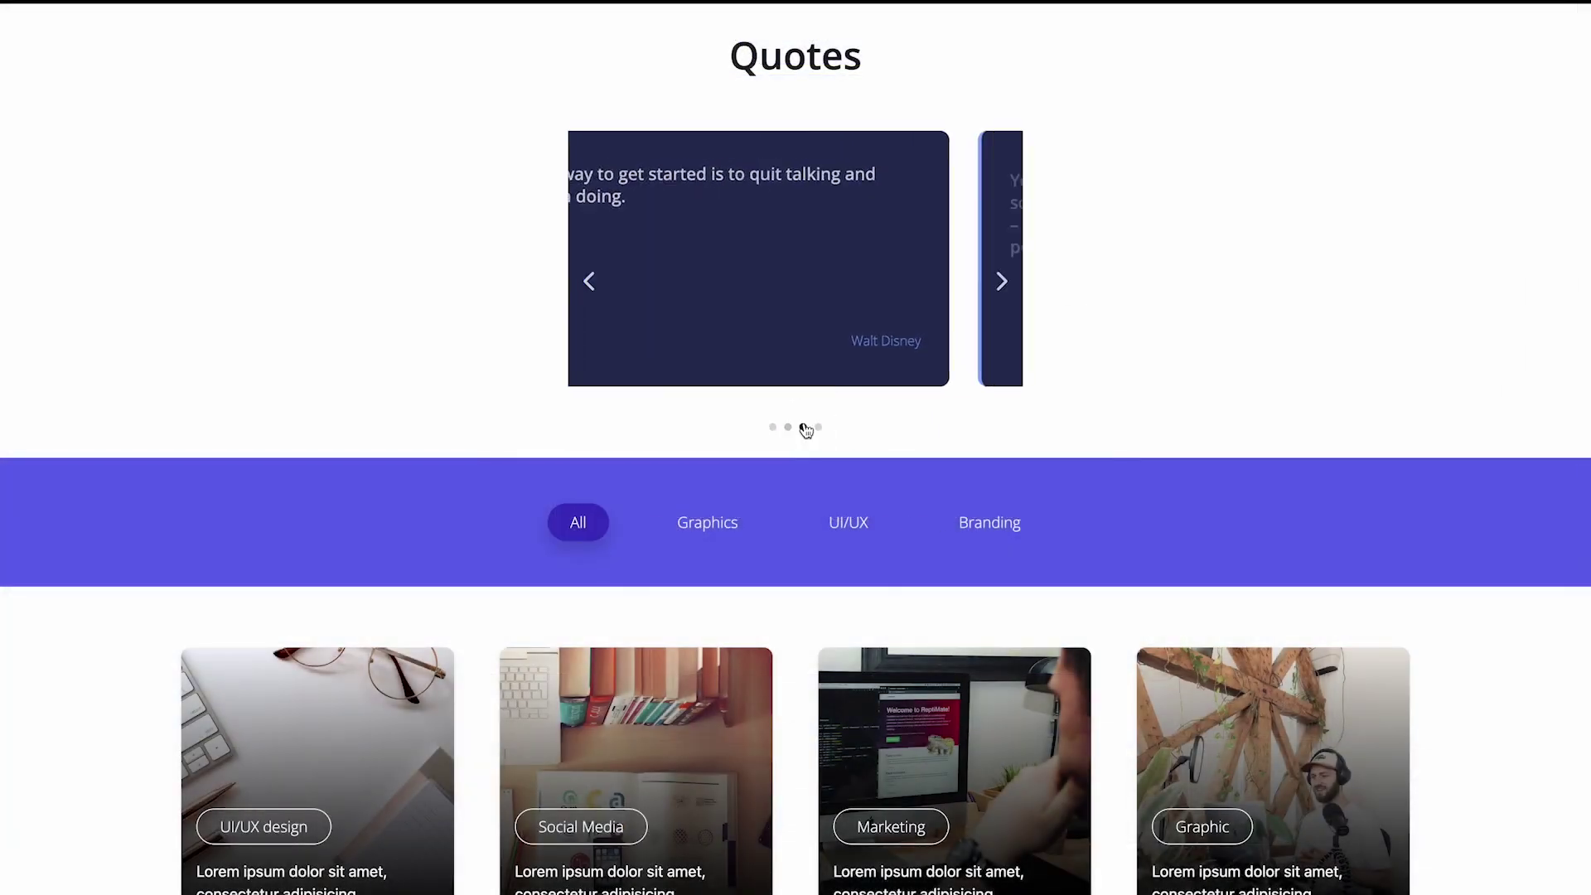
{"action": "left_click", "coordinate": [819, 428]}
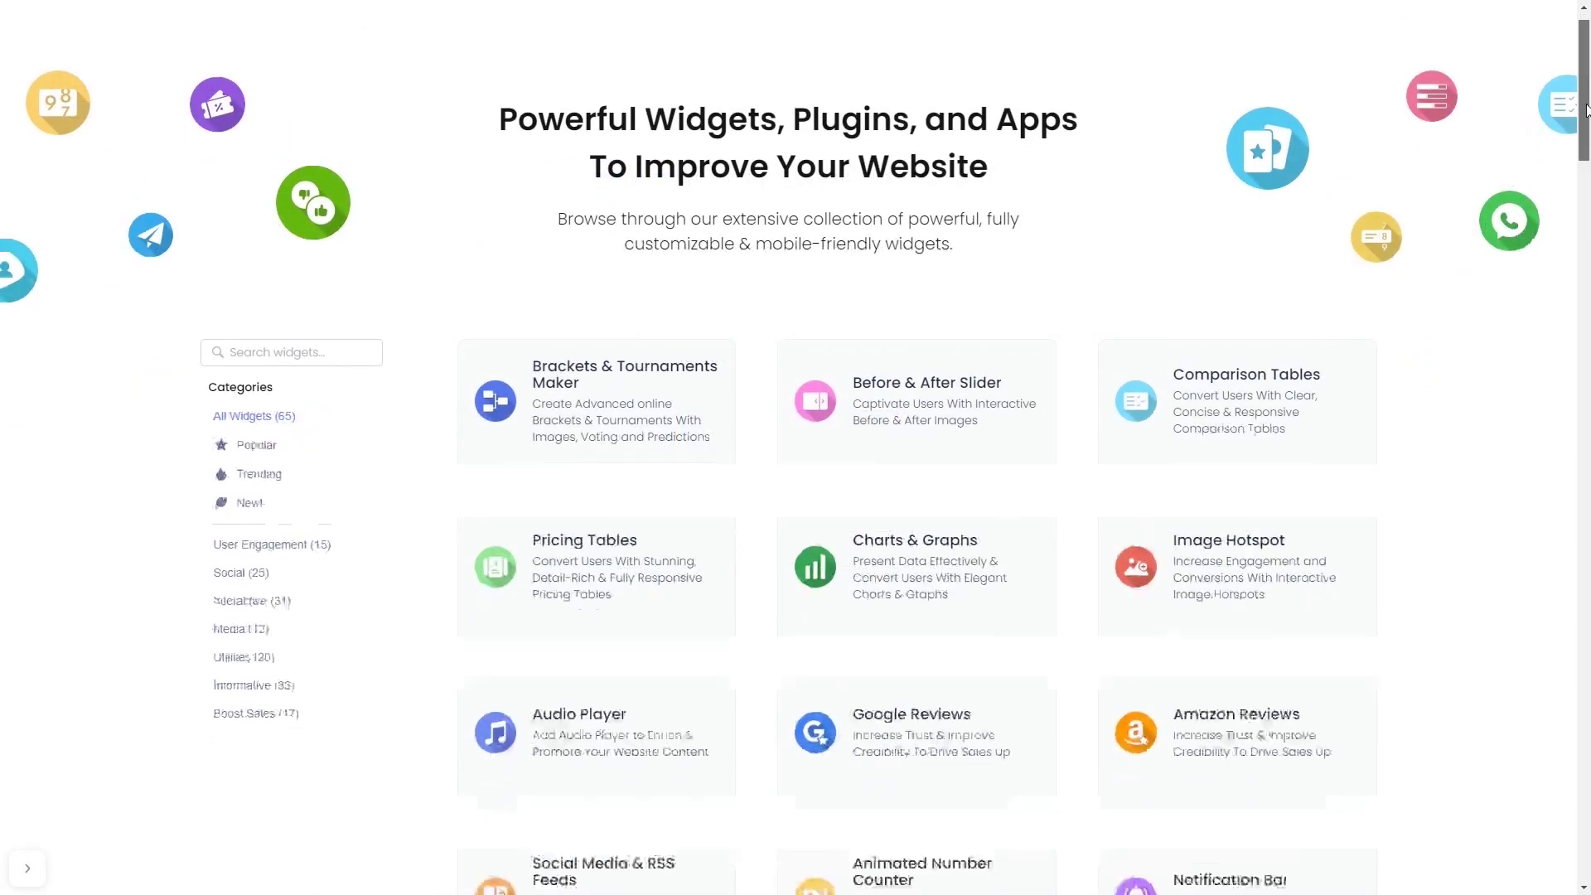
{"action": "left_click_drag", "start_coordinate": [1584, 110], "coordinate": [1586, 485]}
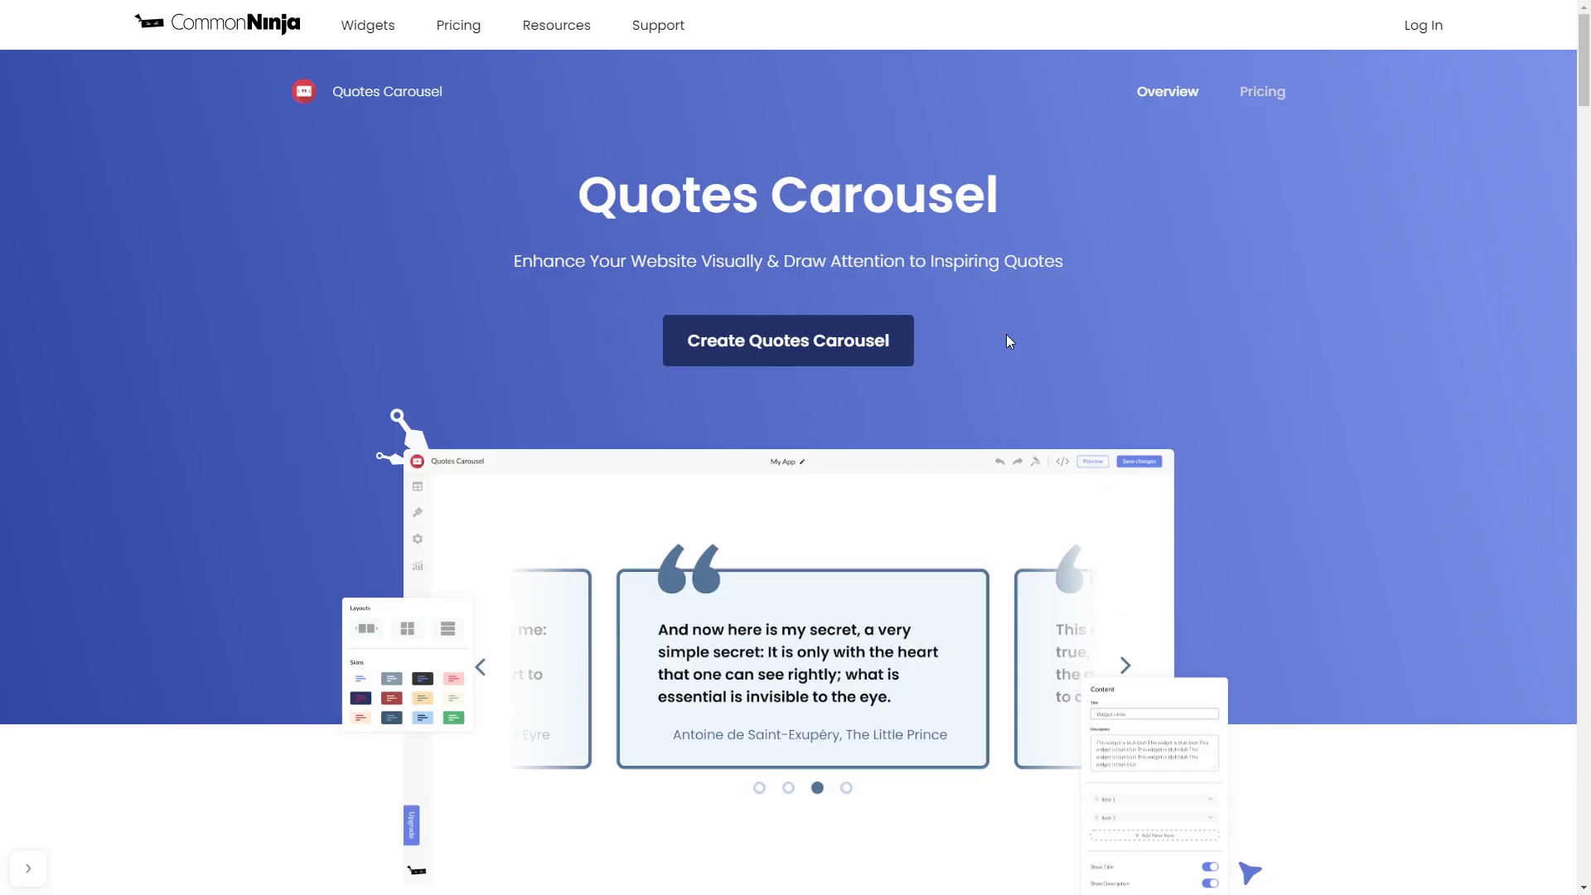
Create a new Quotes Carousel and expand the Charlotte Brontë, Jane Eyre item
{"action": "left_click", "coordinate": [867, 348]}
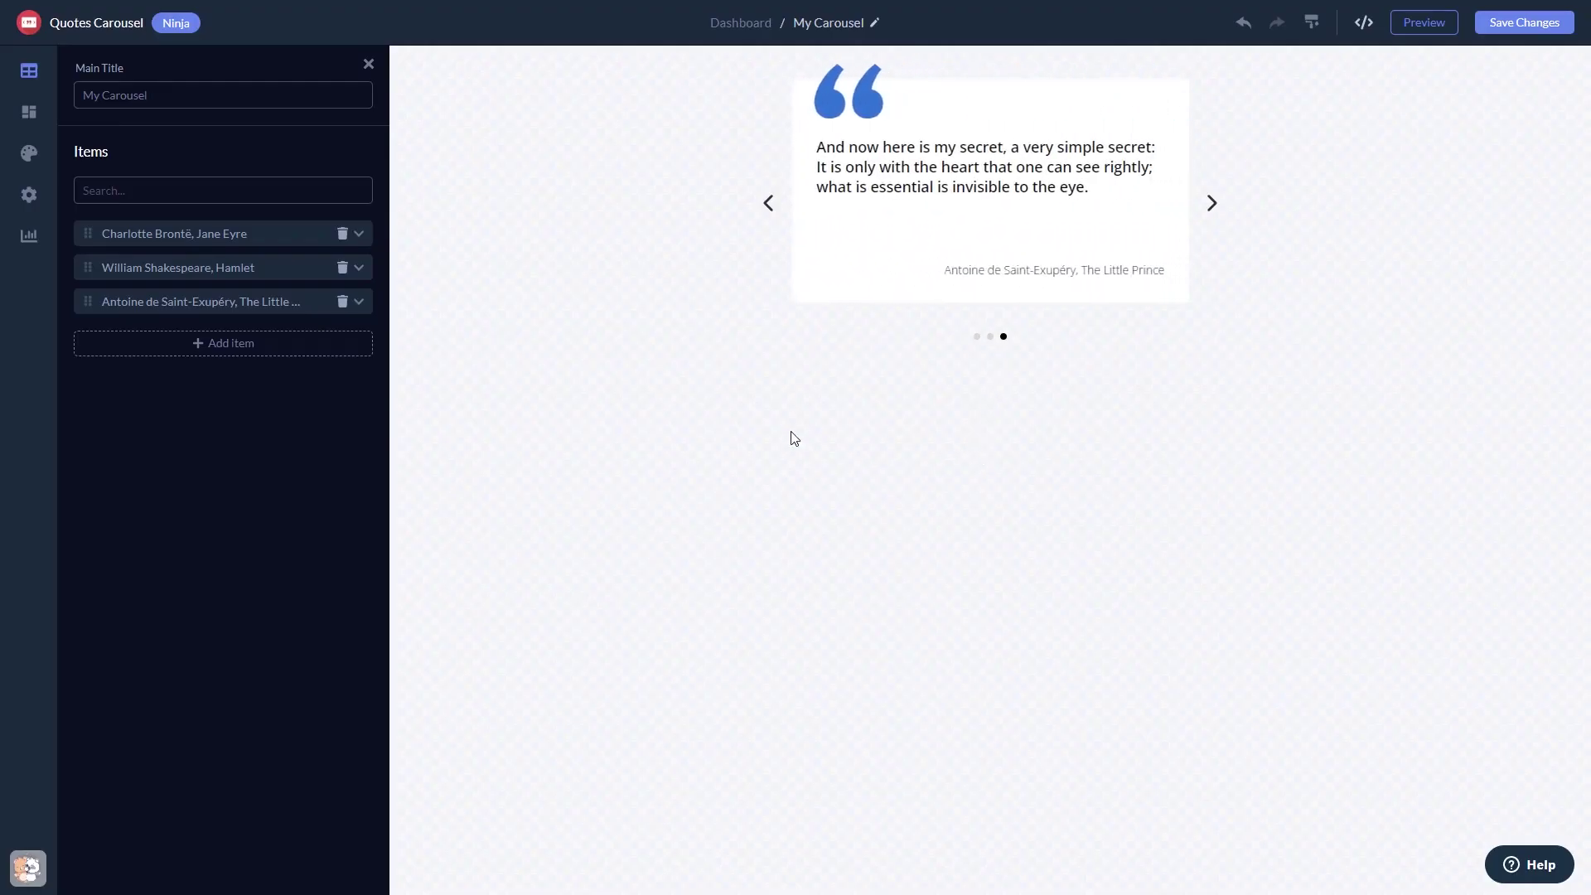
{"action": "left_click", "coordinate": [248, 234]}
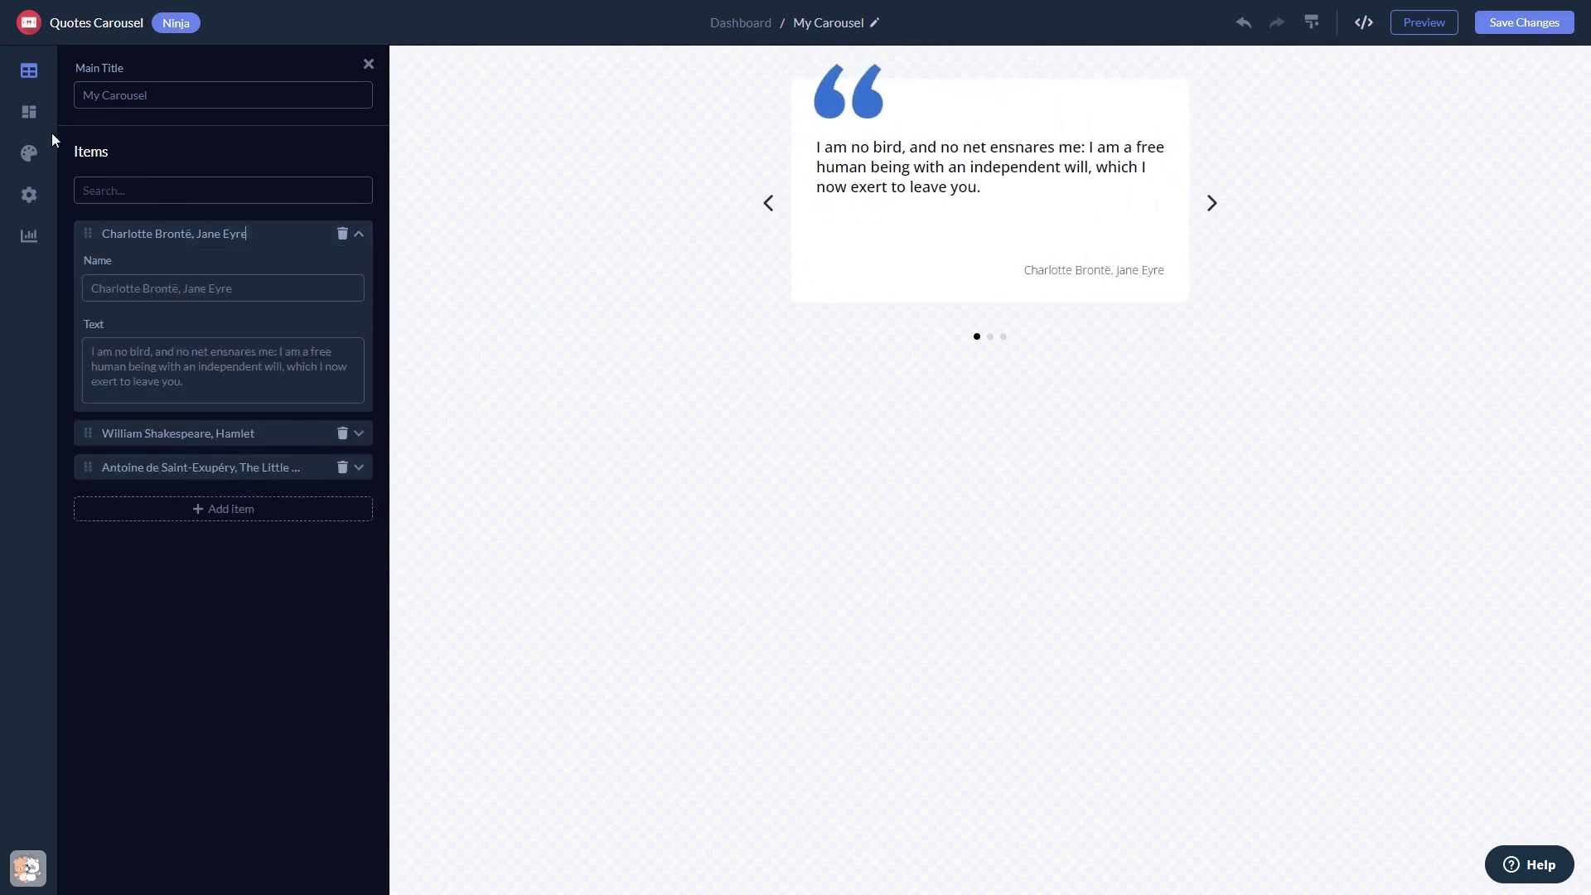
Use the vertical-dots layout, the slate-blue skin and the quotation-mark card type
{"action": "left_click", "coordinate": [31, 117]}
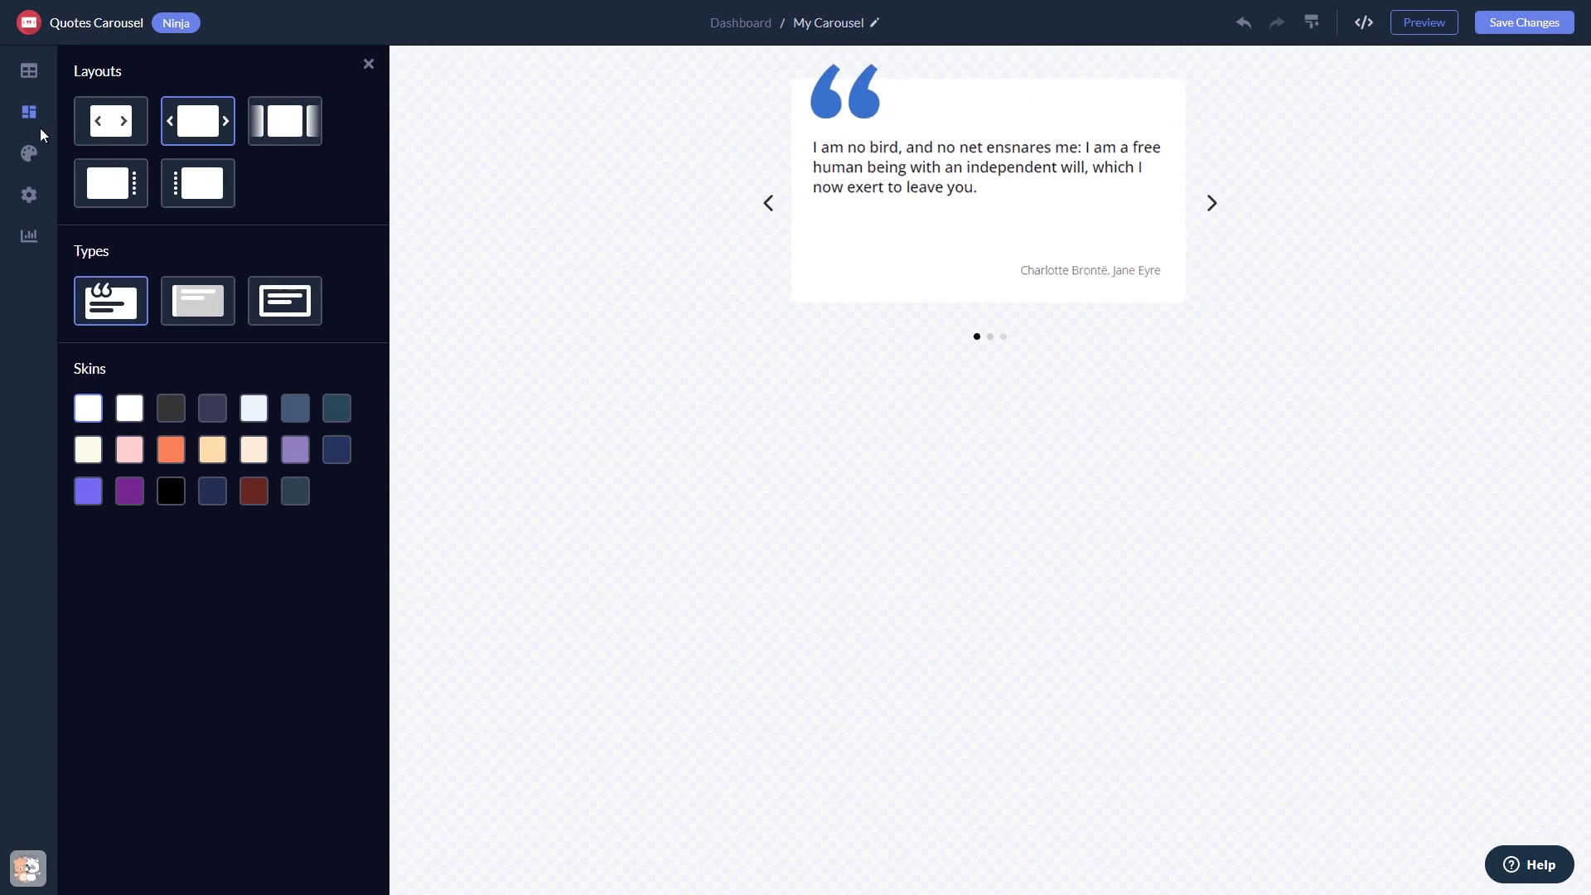
{"action": "left_click", "coordinate": [109, 184]}
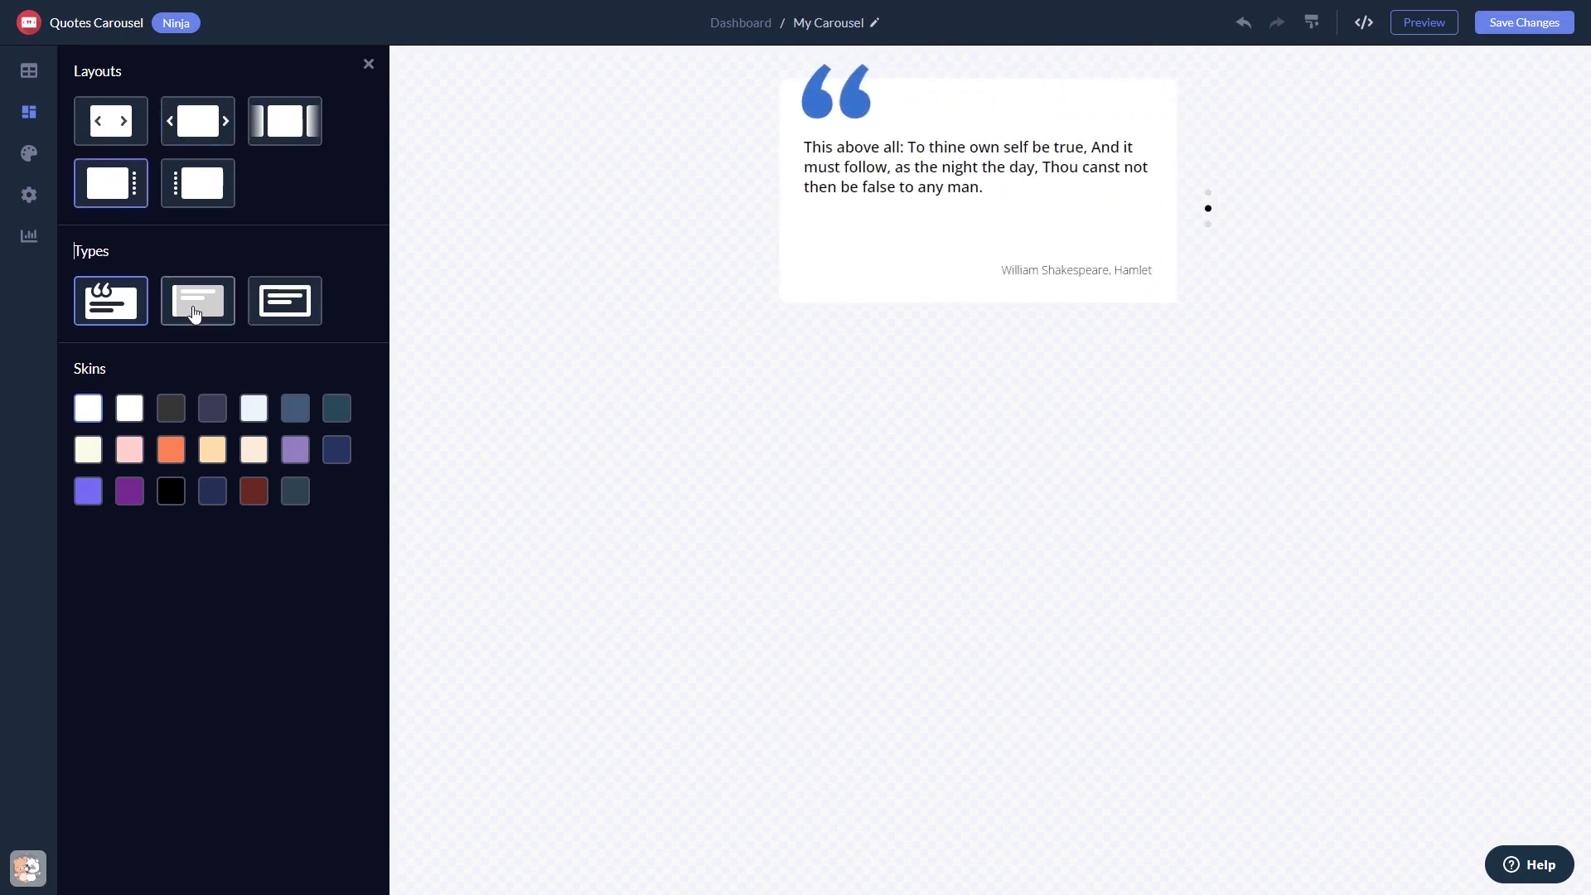
{"action": "left_click", "coordinate": [195, 304]}
{"action": "left_click", "coordinate": [212, 409]}
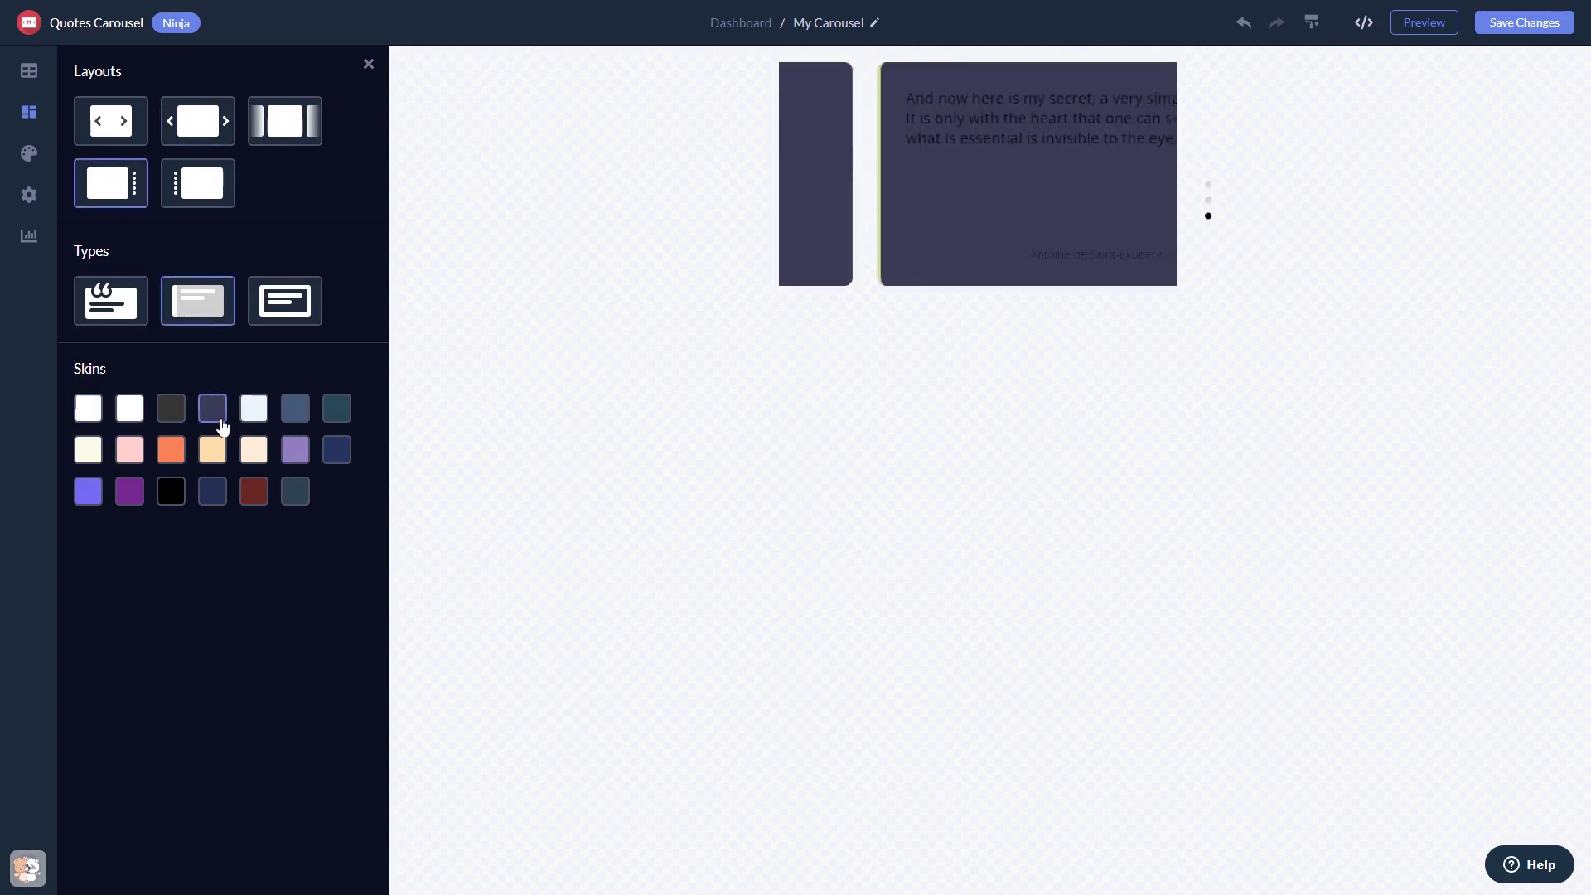
{"action": "left_click", "coordinate": [253, 411]}
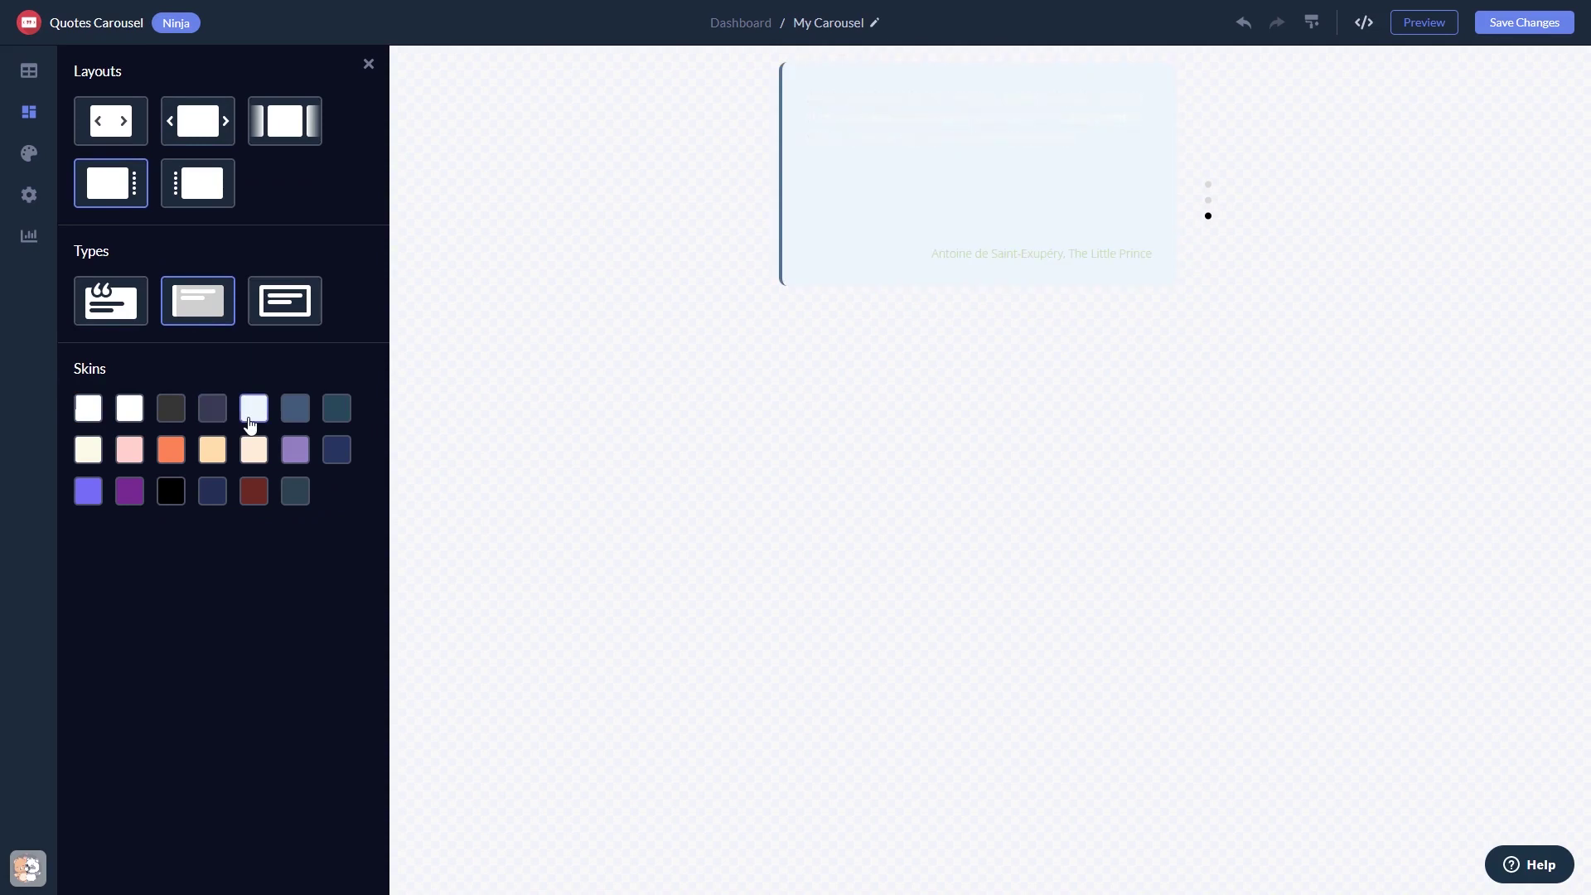
{"action": "left_click", "coordinate": [295, 410]}
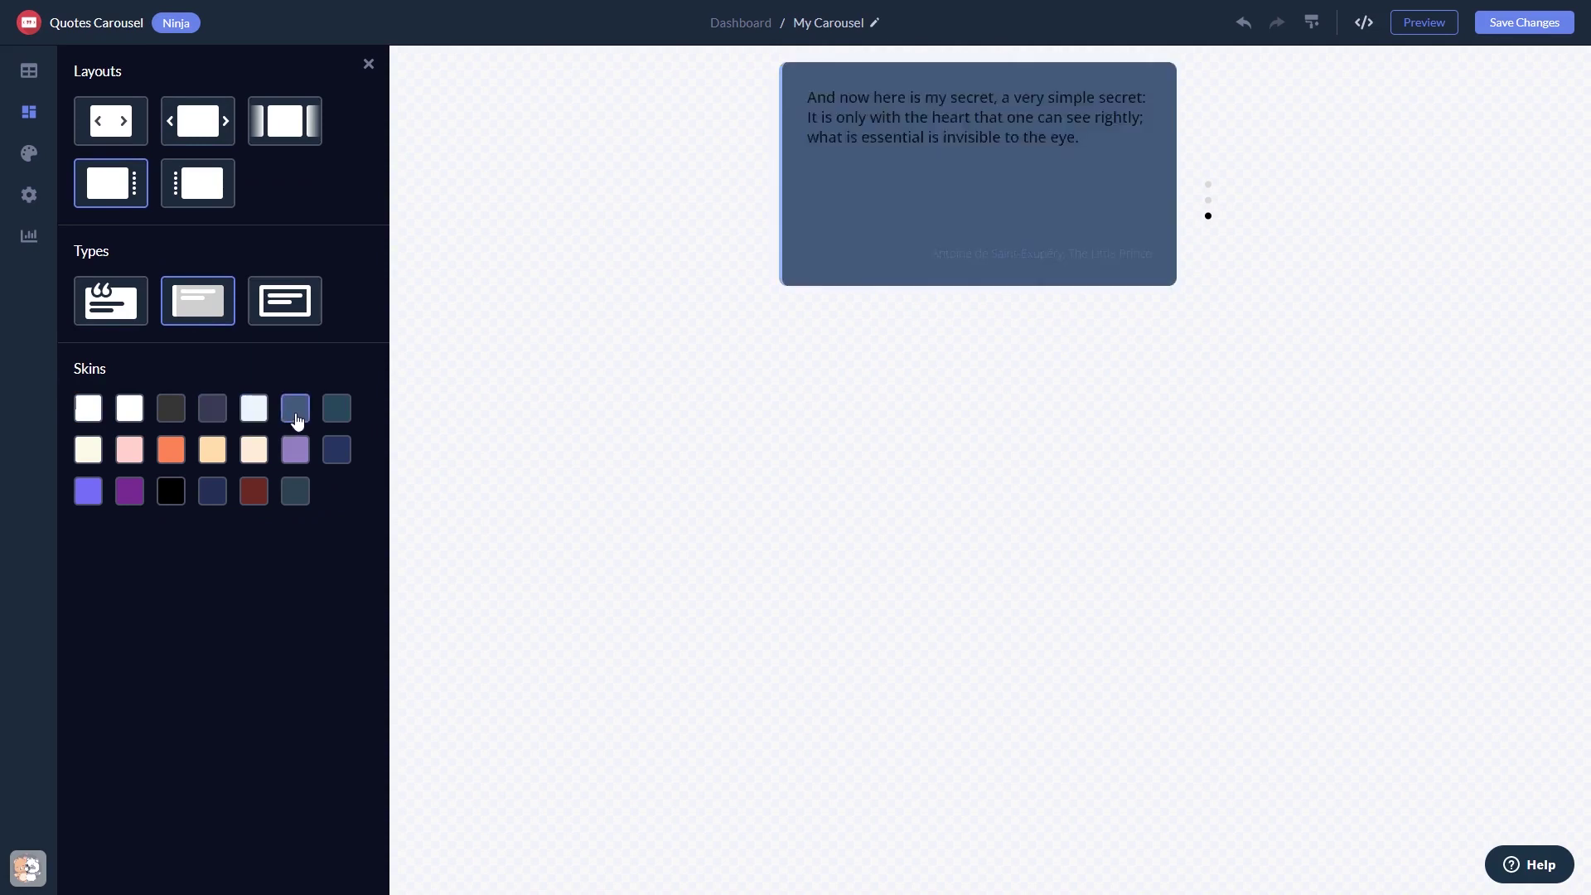
{"action": "left_click", "coordinate": [112, 303]}
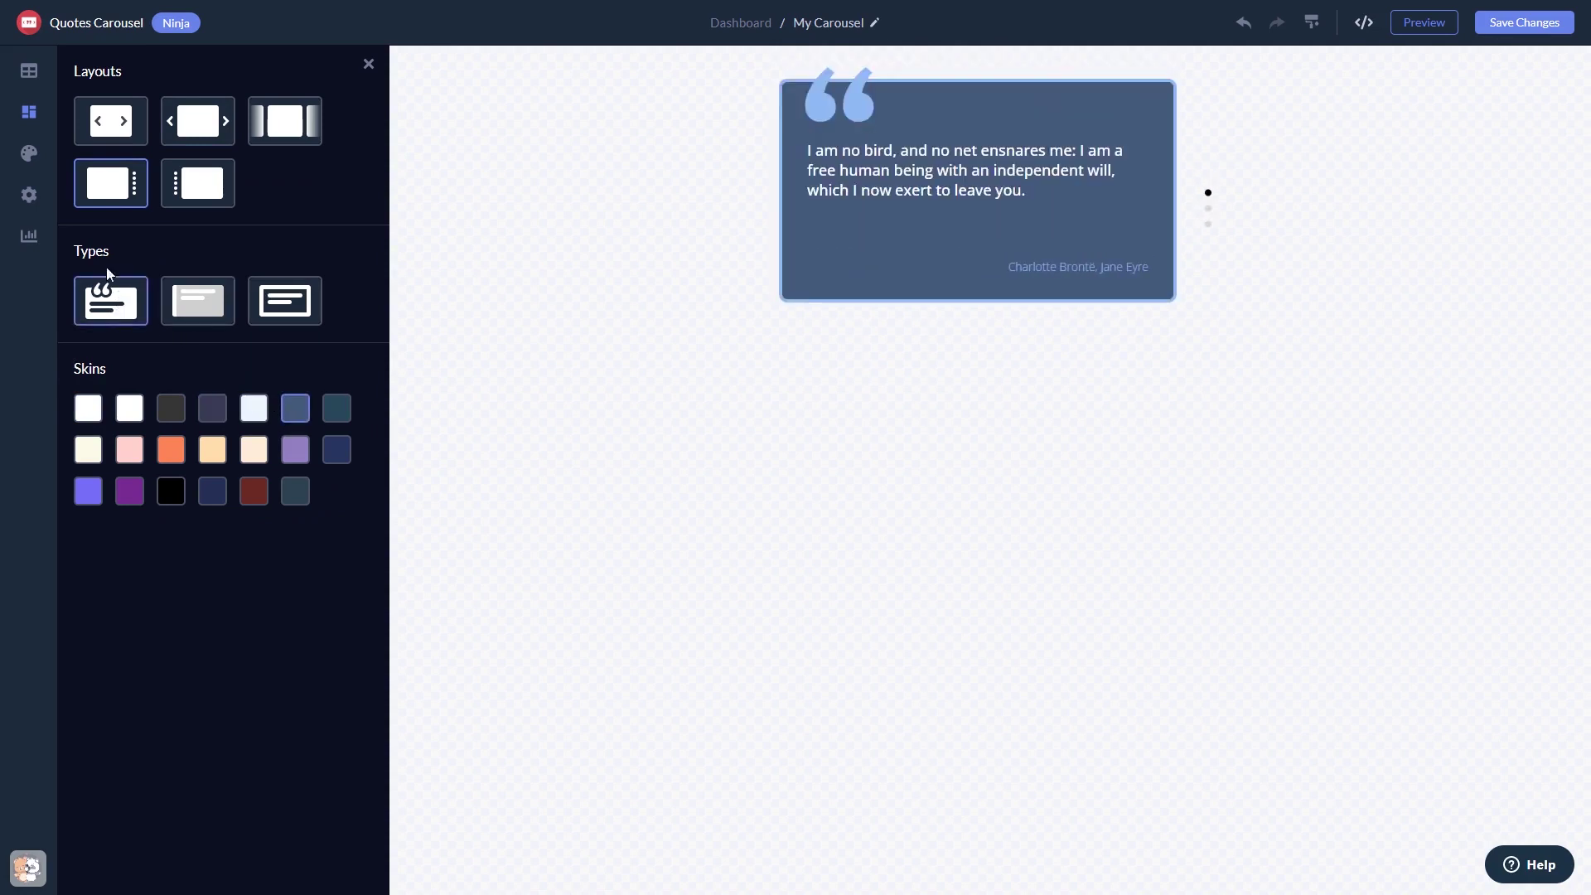
{"action": "left_click", "coordinate": [31, 154]}
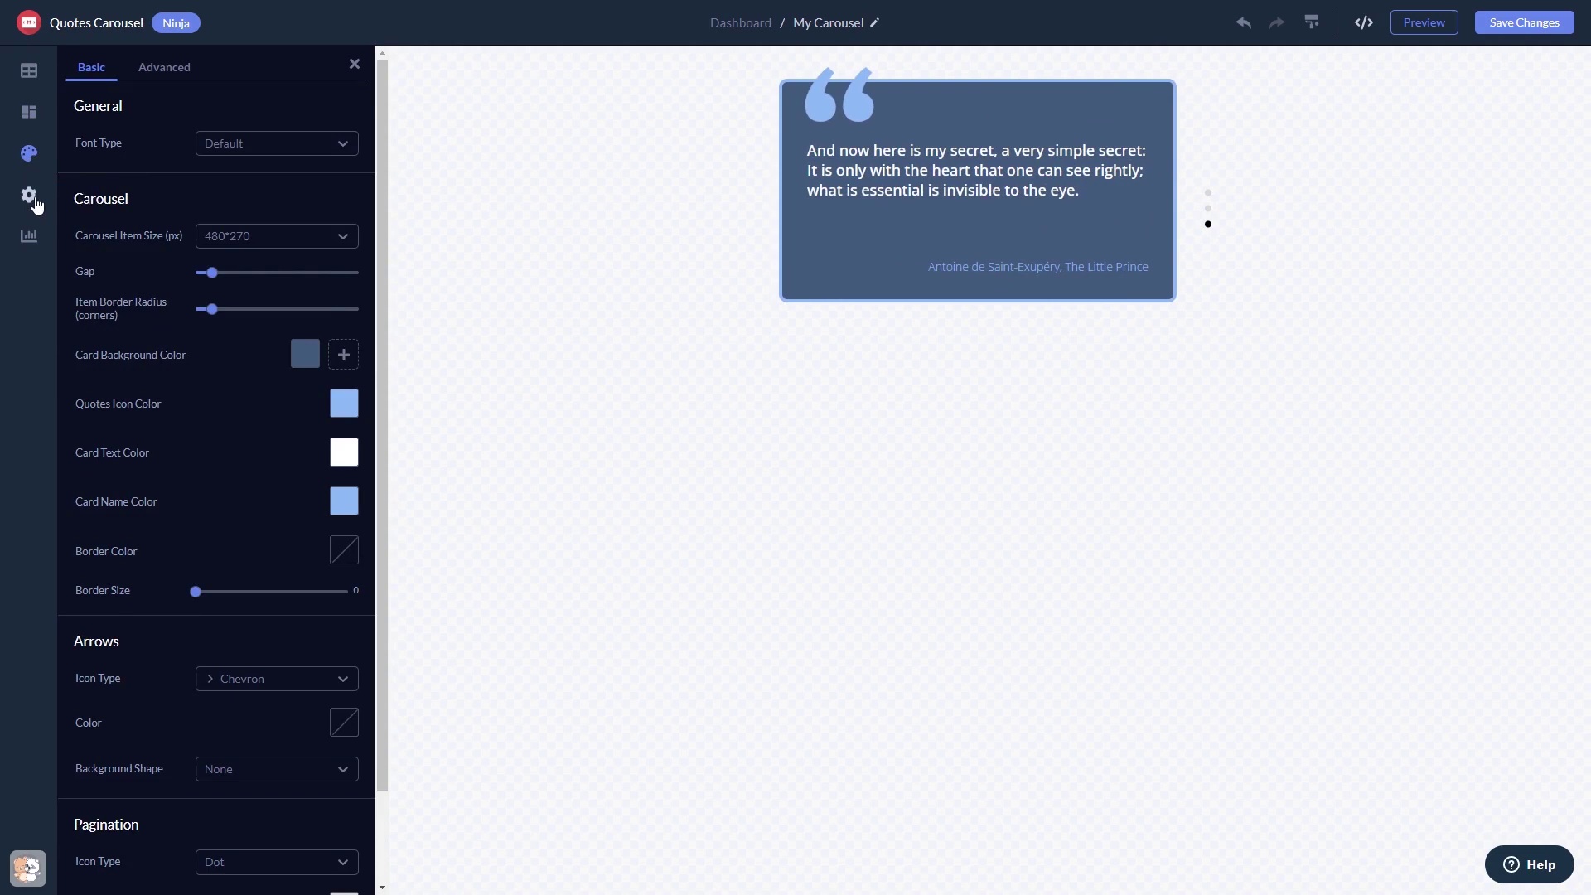
Show the Settings panel with loop, pagination, animation and visibility options
{"action": "left_click", "coordinate": [30, 197]}
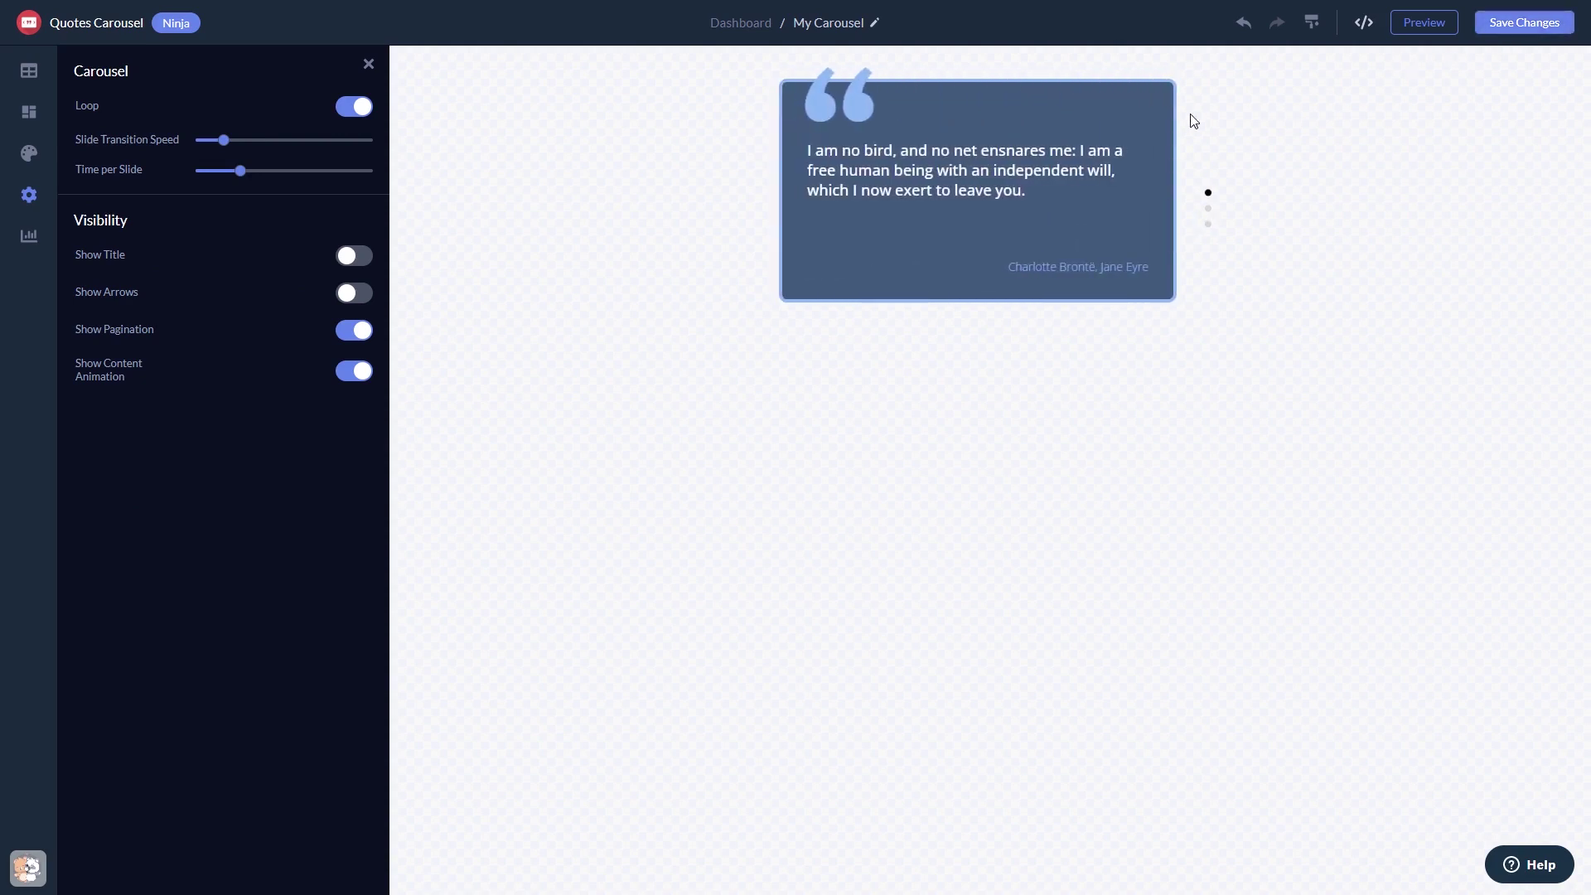
From the Dashboard, open the Add to site installation code for My Widget
{"action": "left_click", "coordinate": [739, 22]}
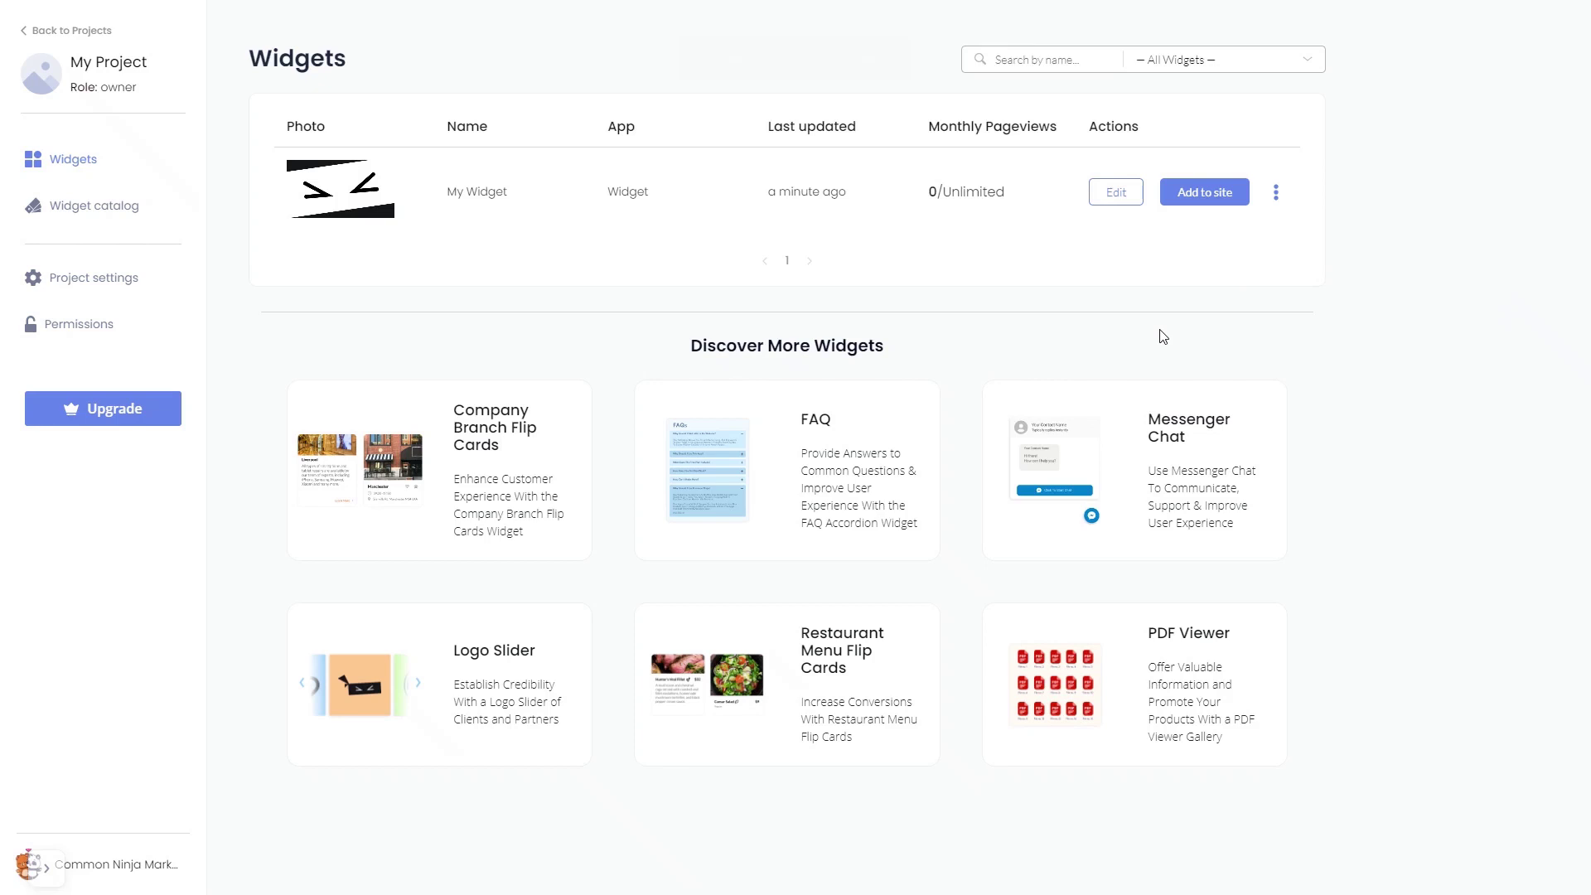
{"action": "left_click", "coordinate": [1205, 192]}
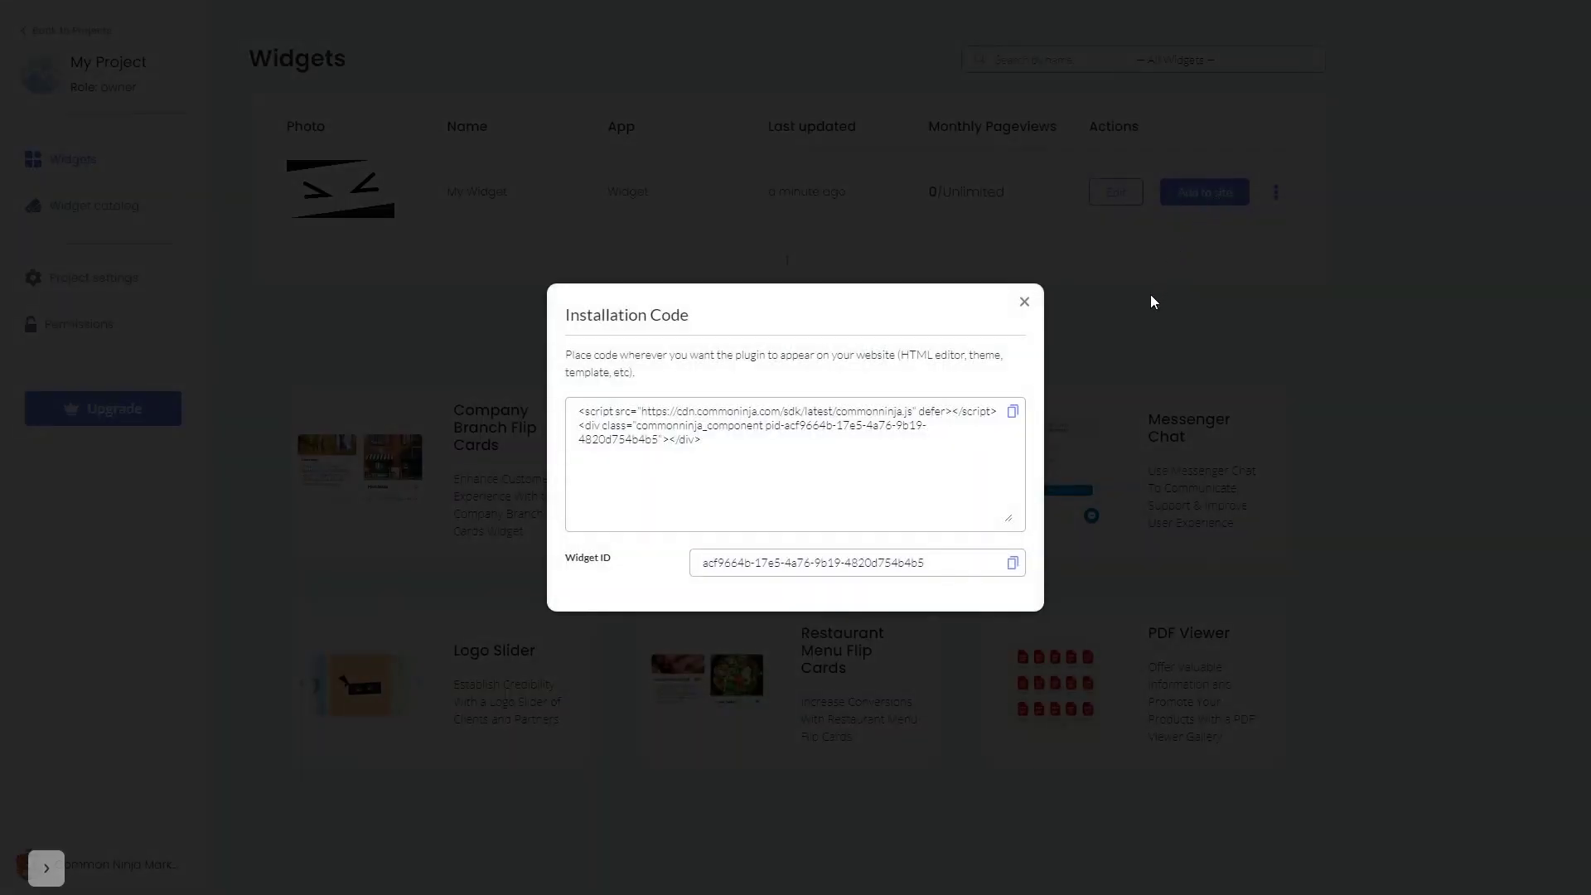
Copy the widget's embed script to the clipboard and close the installation dialog
{"action": "left_click", "coordinate": [1015, 413]}
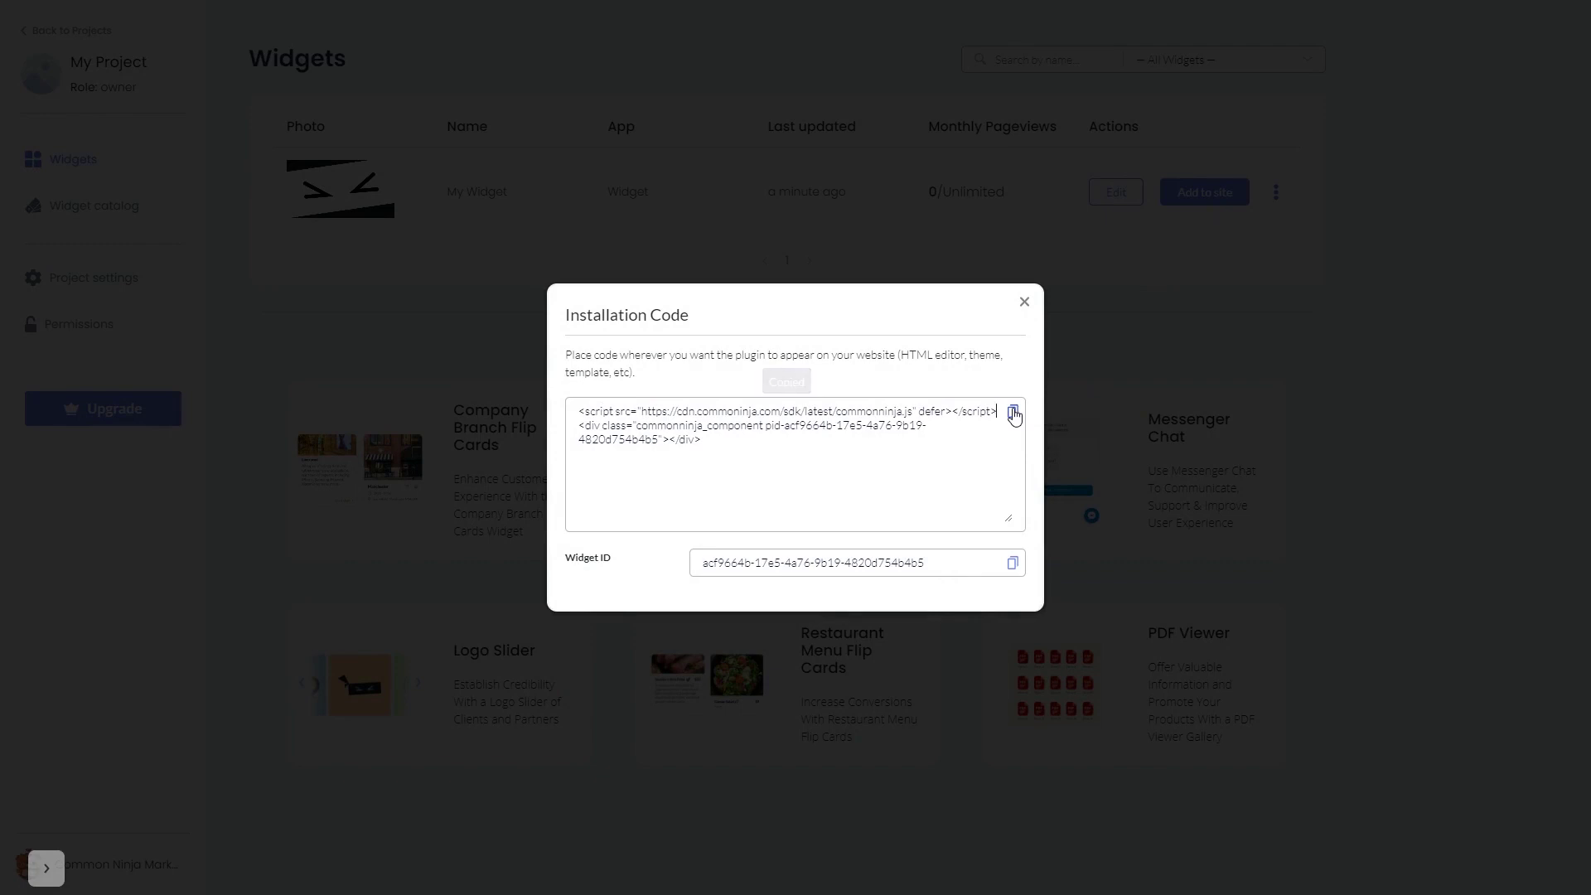
{"action": "left_click", "coordinate": [1028, 303]}
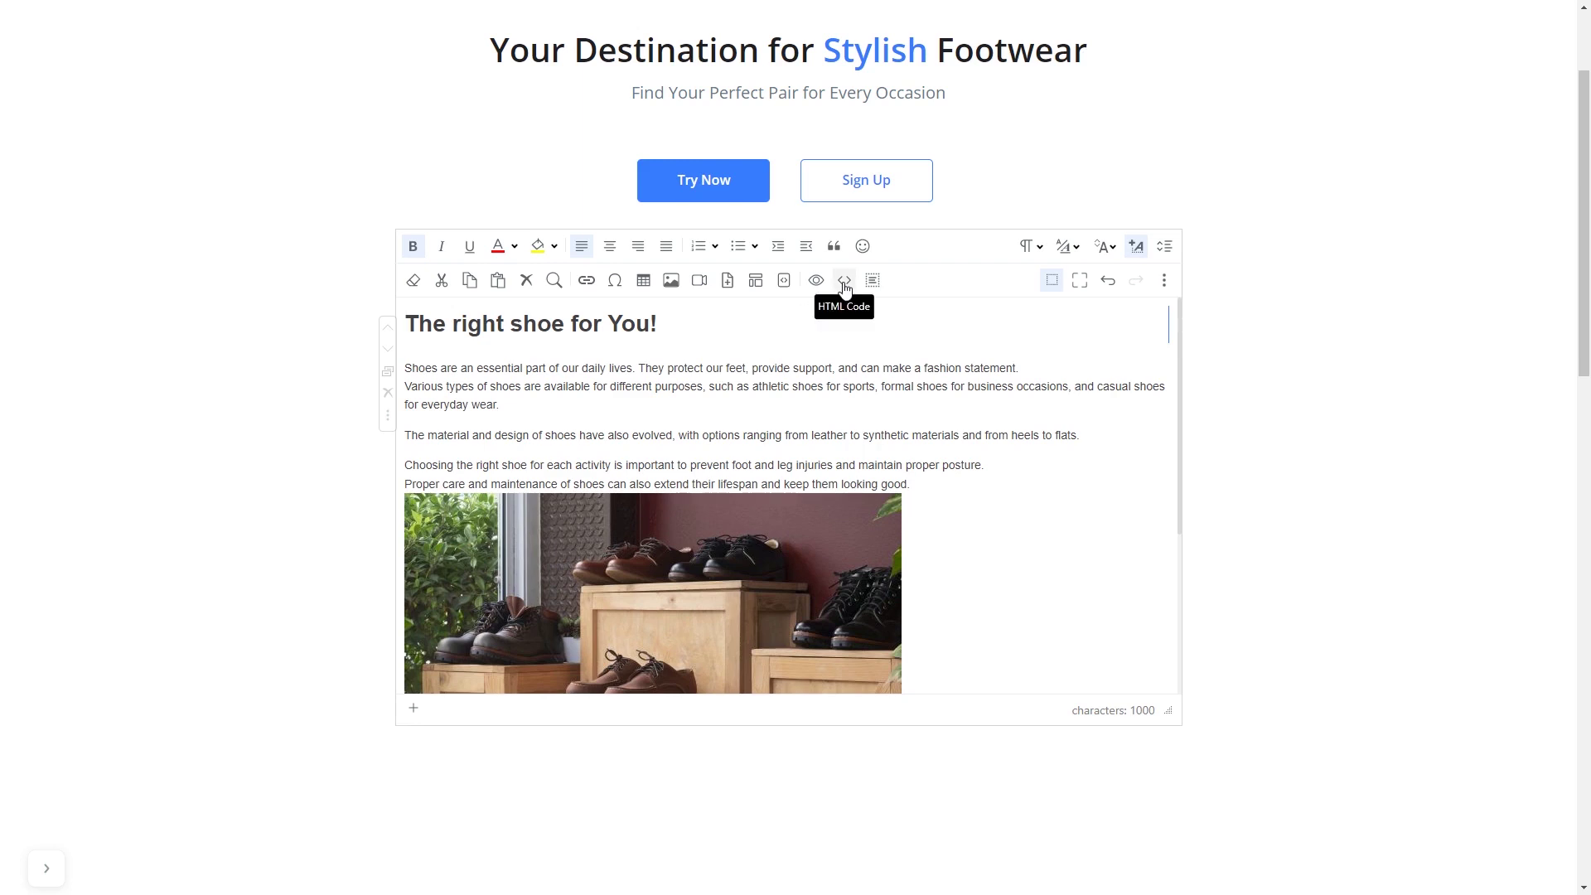
Paste the widget code on a new line below the shoe article's heading
{"action": "left_click", "coordinate": [844, 283]}
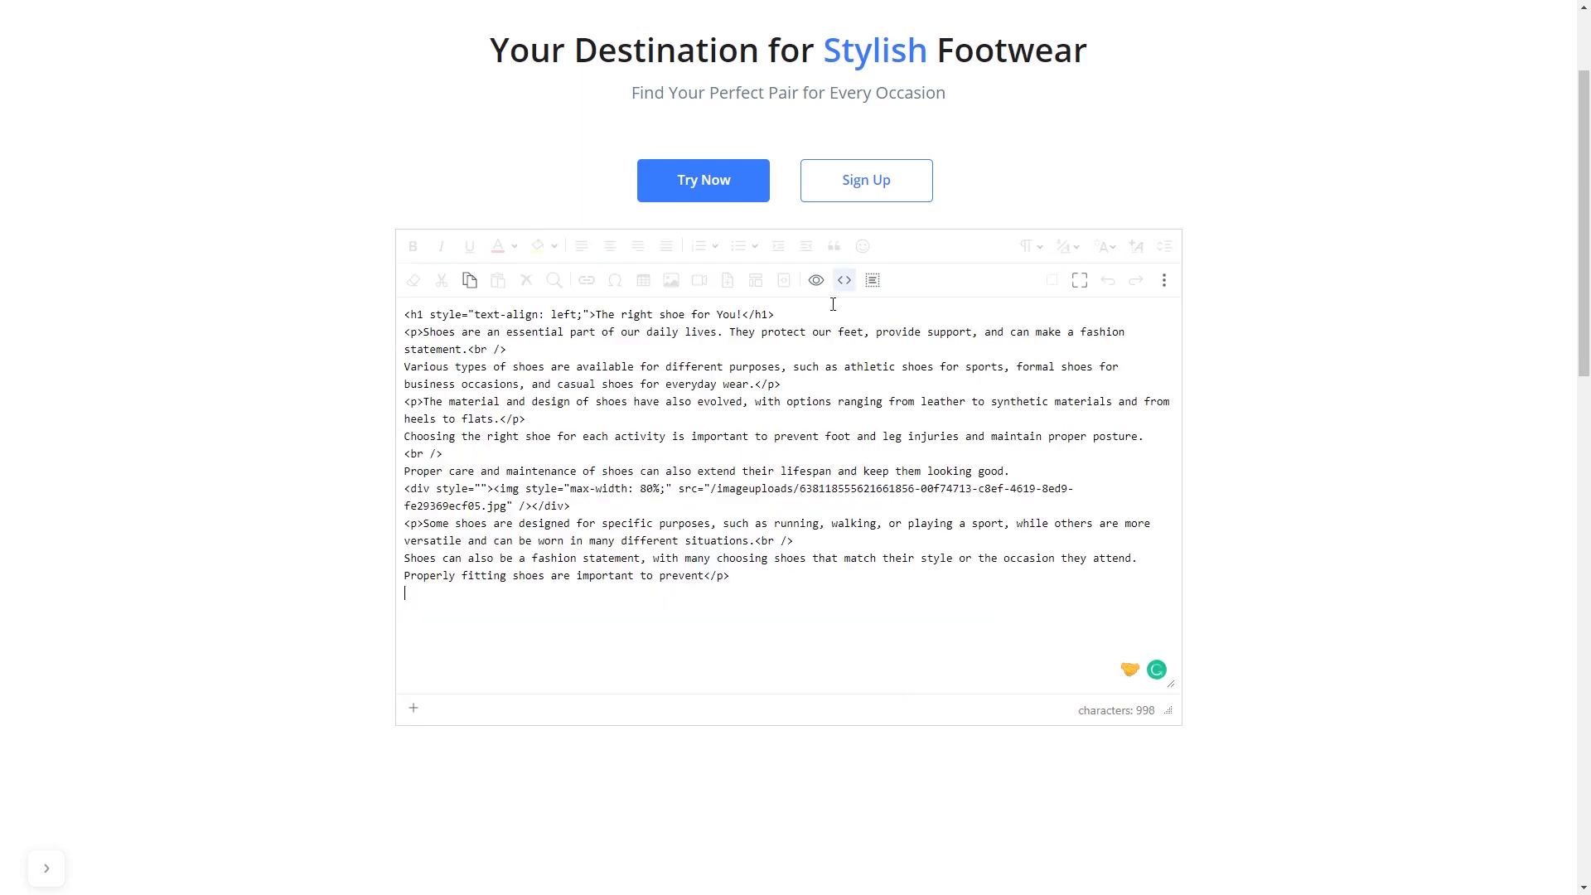
{"action": "key", "text": "Return"}
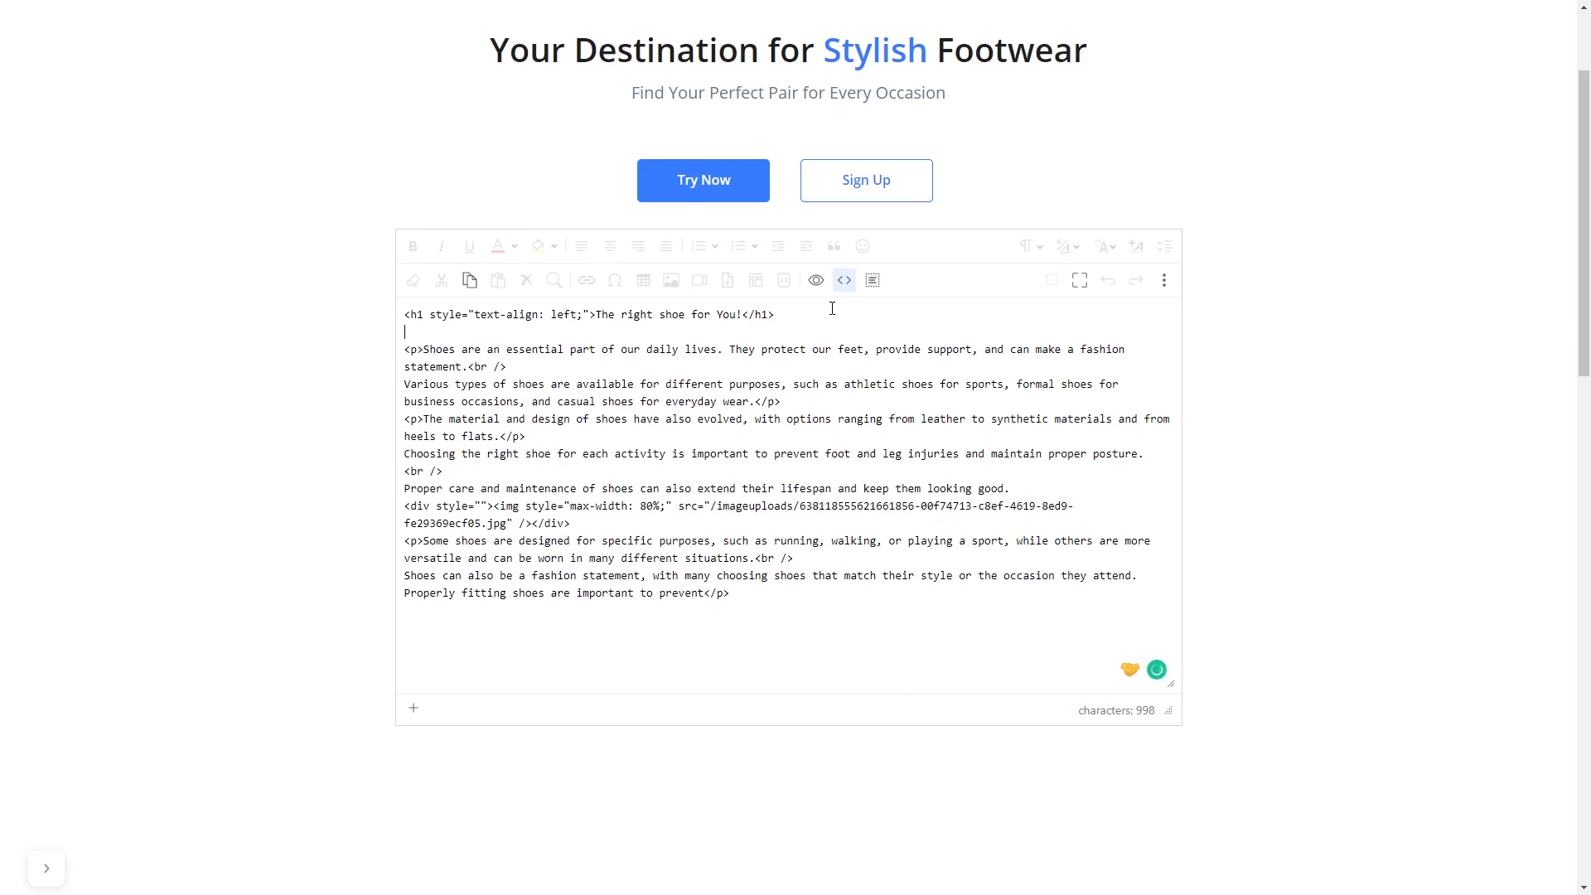
{"action": "key", "text": "ctrl+v"}
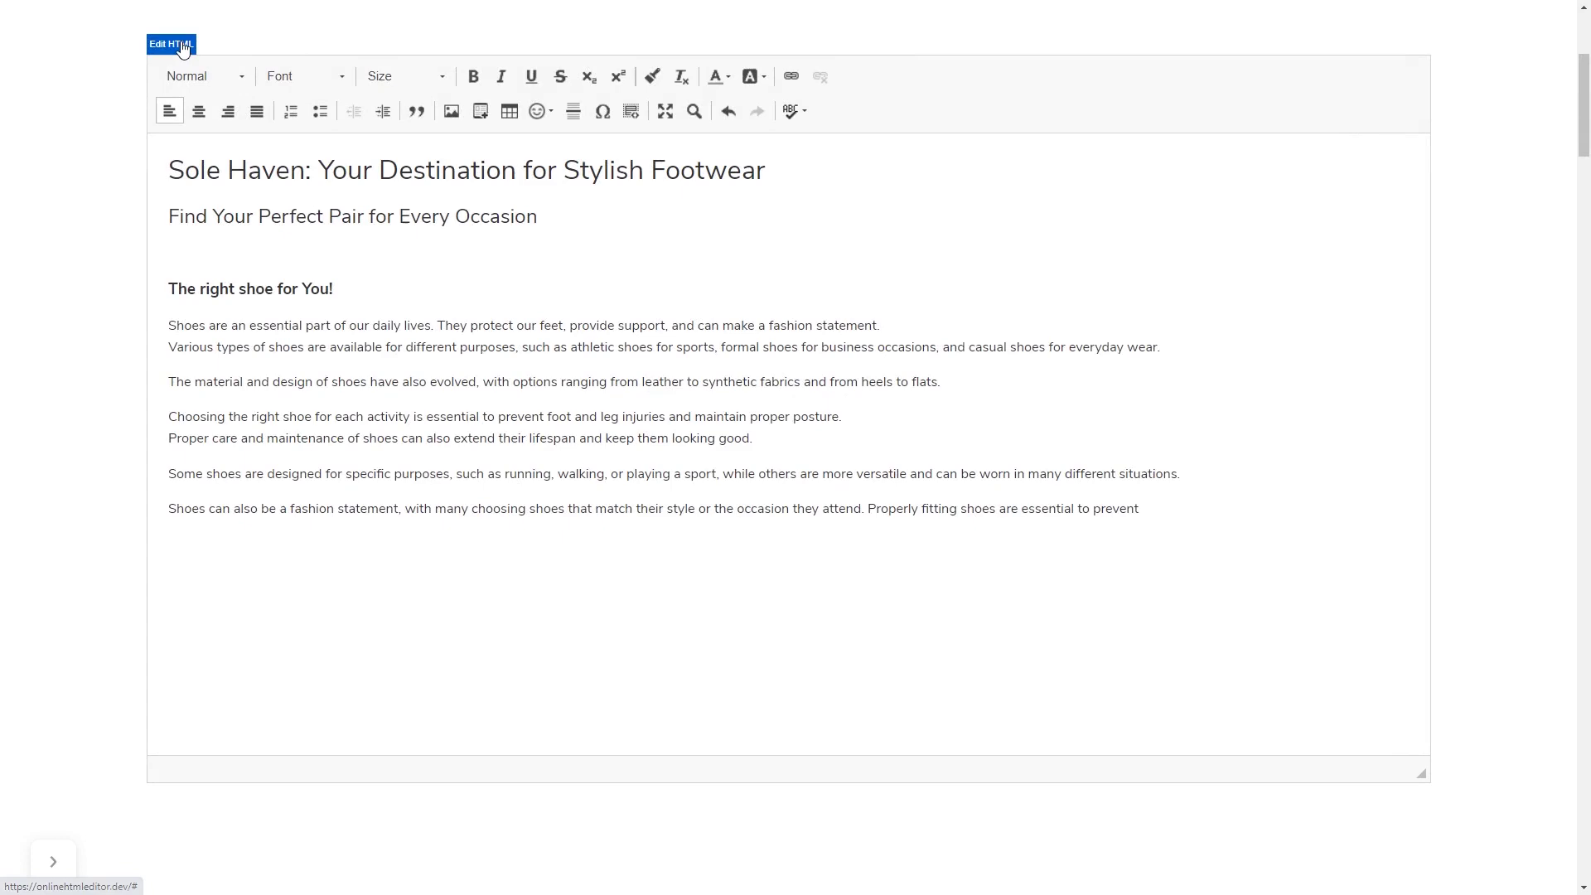
In a second site builder, paste the widget code below the page heading
{"action": "left_click", "coordinate": [183, 49]}
{"action": "left_click", "coordinate": [310, 284]}
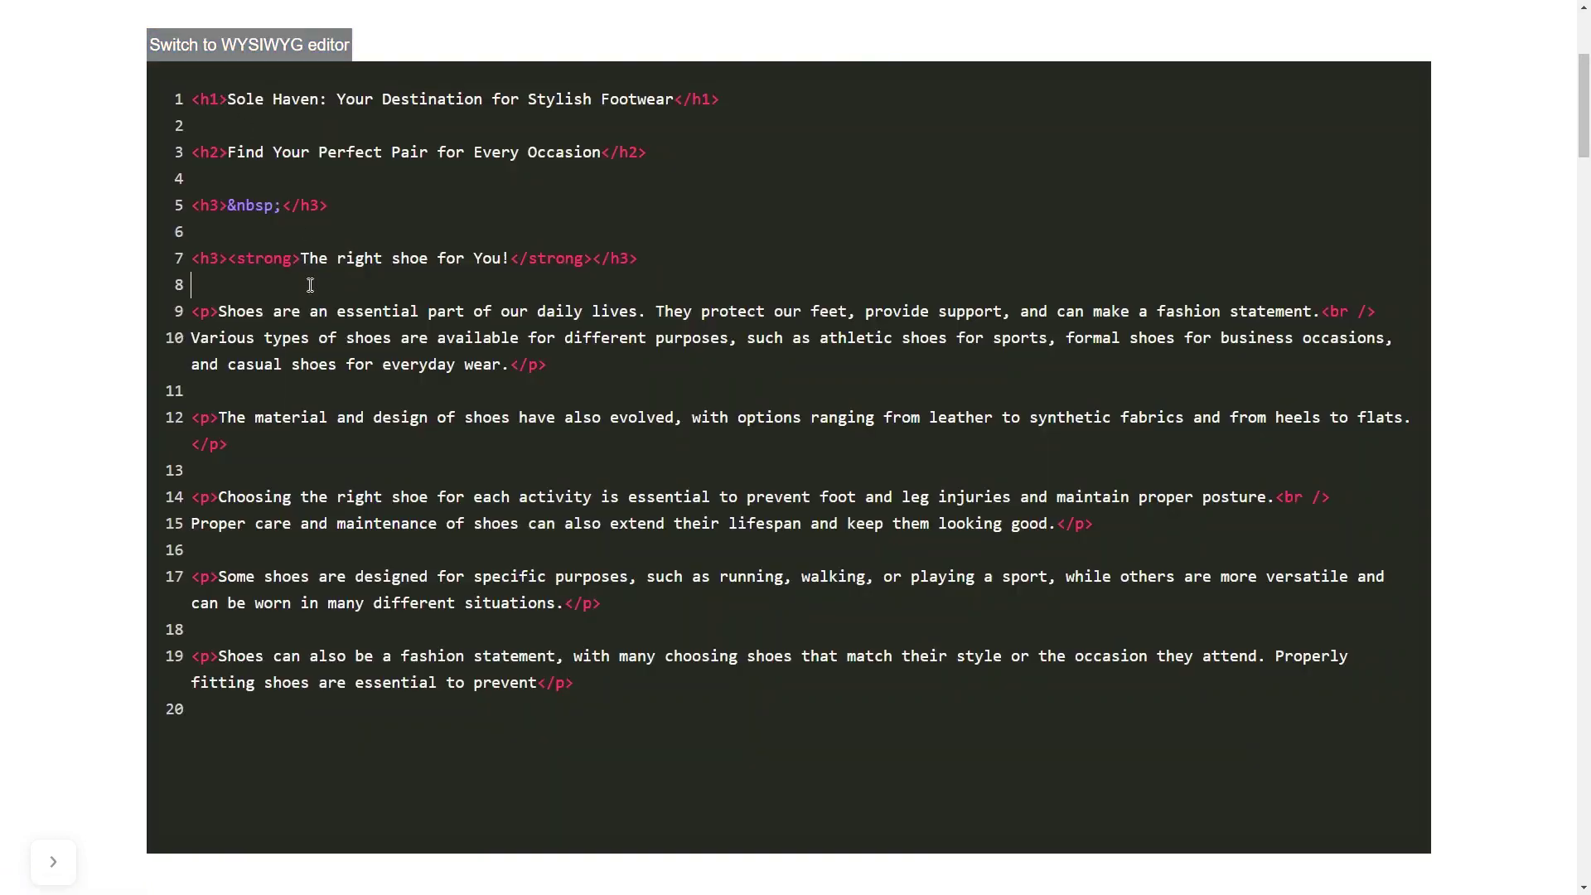
{"action": "key", "text": "ctrl+v"}
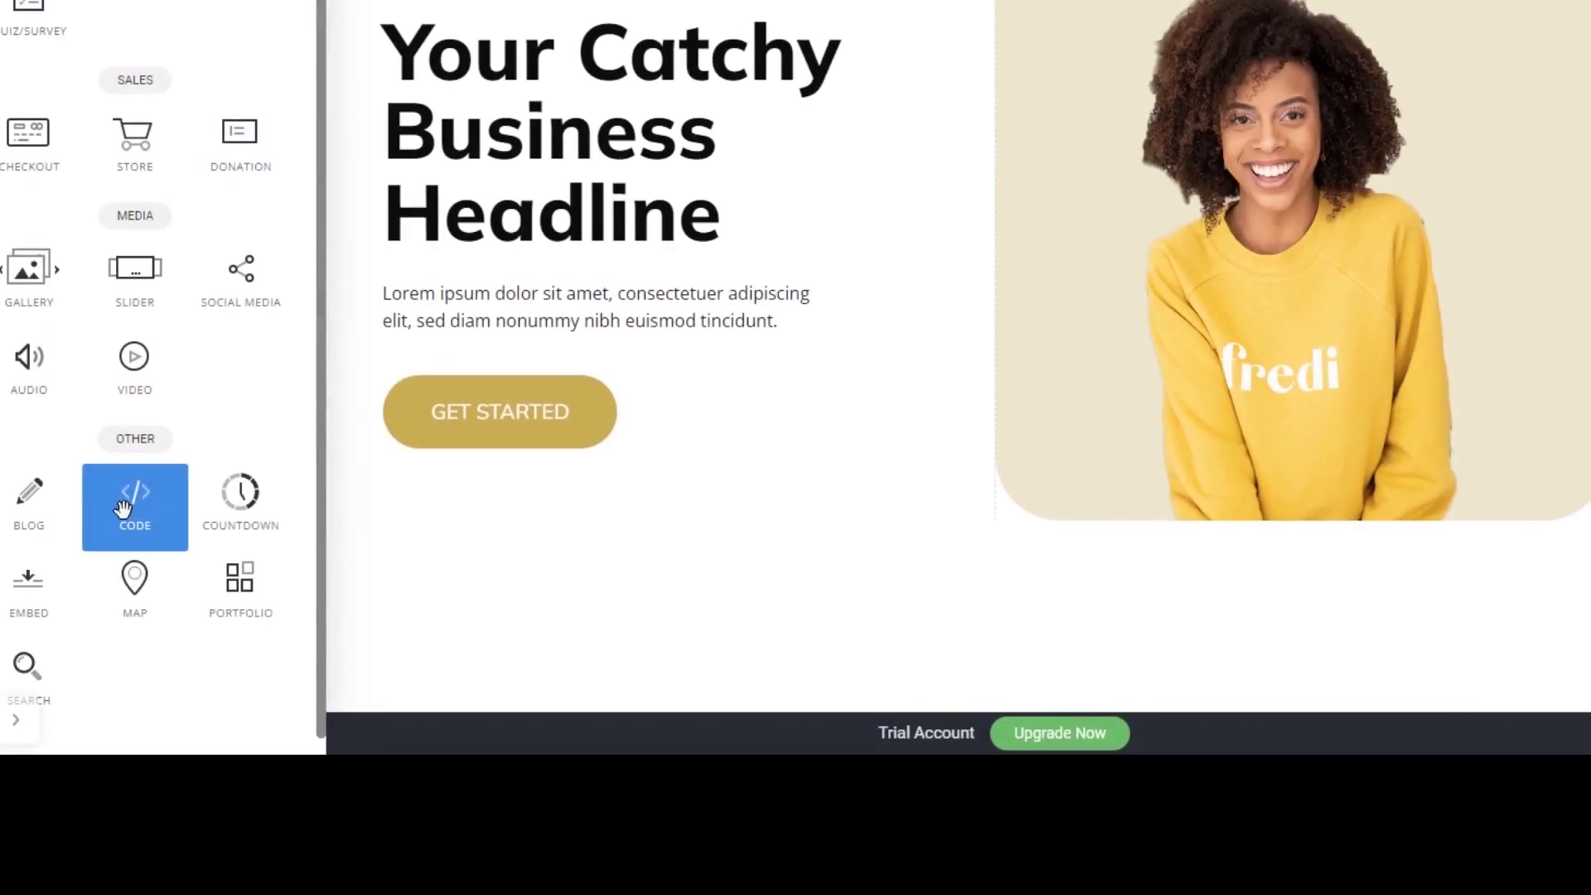
Add Code, Embed Code or HTML blocks in several builders, pasting the widget code
{"action": "left_click_drag", "start_coordinate": [124, 508], "coordinate": [938, 630]}
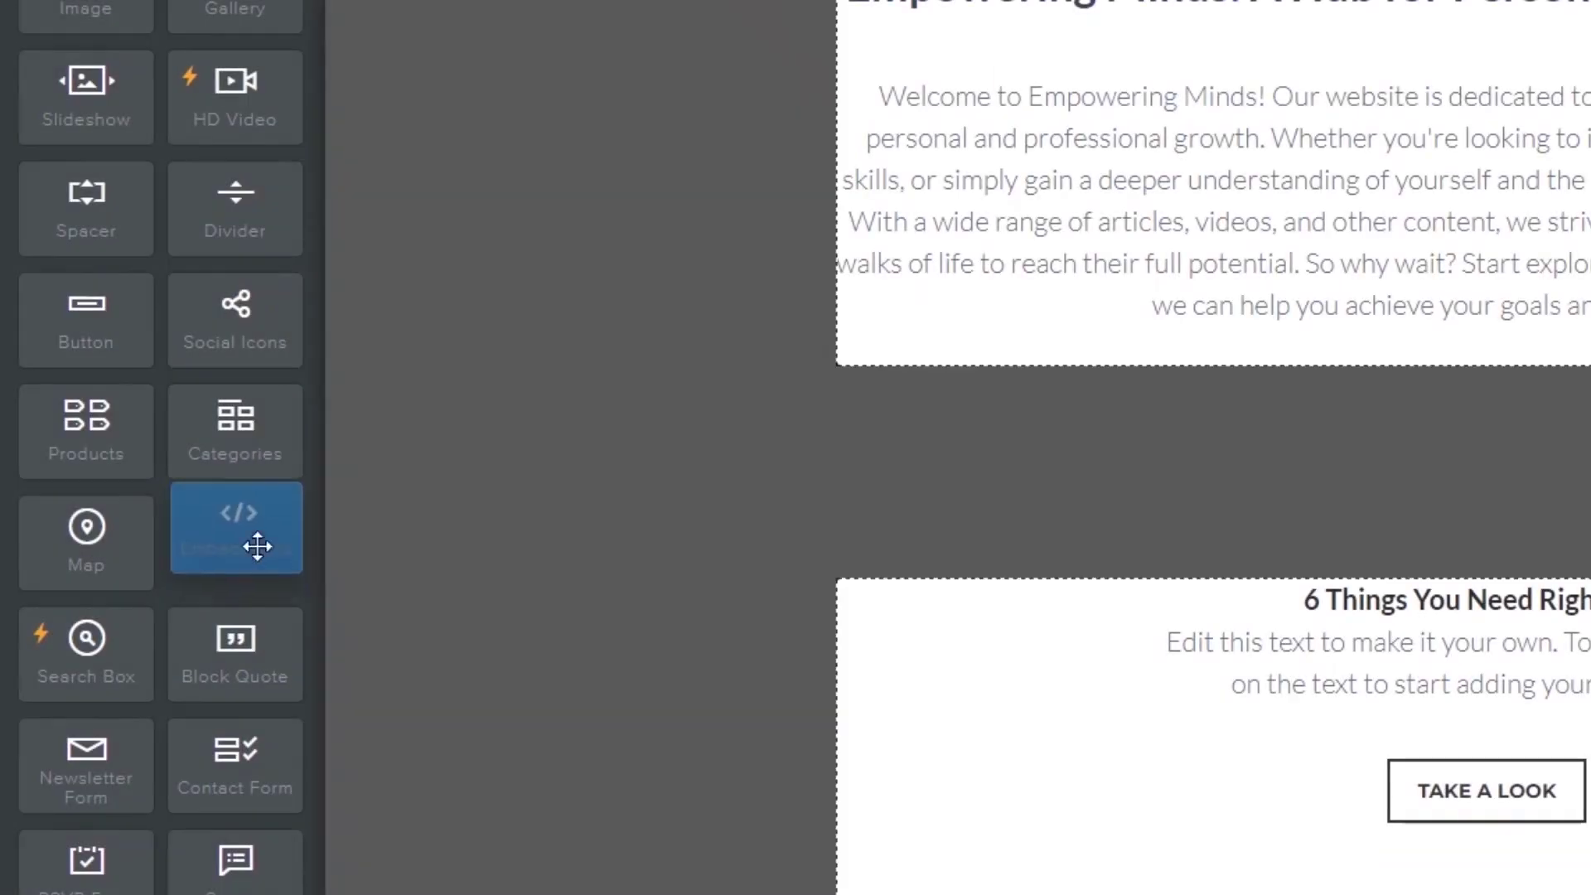
{"action": "mouse_move", "coordinate": [237, 535]}
{"action": "left_mouse_down"}
{"action": "mouse_move", "coordinate": [1070, 533]}
{"action": "mouse_move", "coordinate": [1492, 485]}
{"action": "left_mouse_up"}
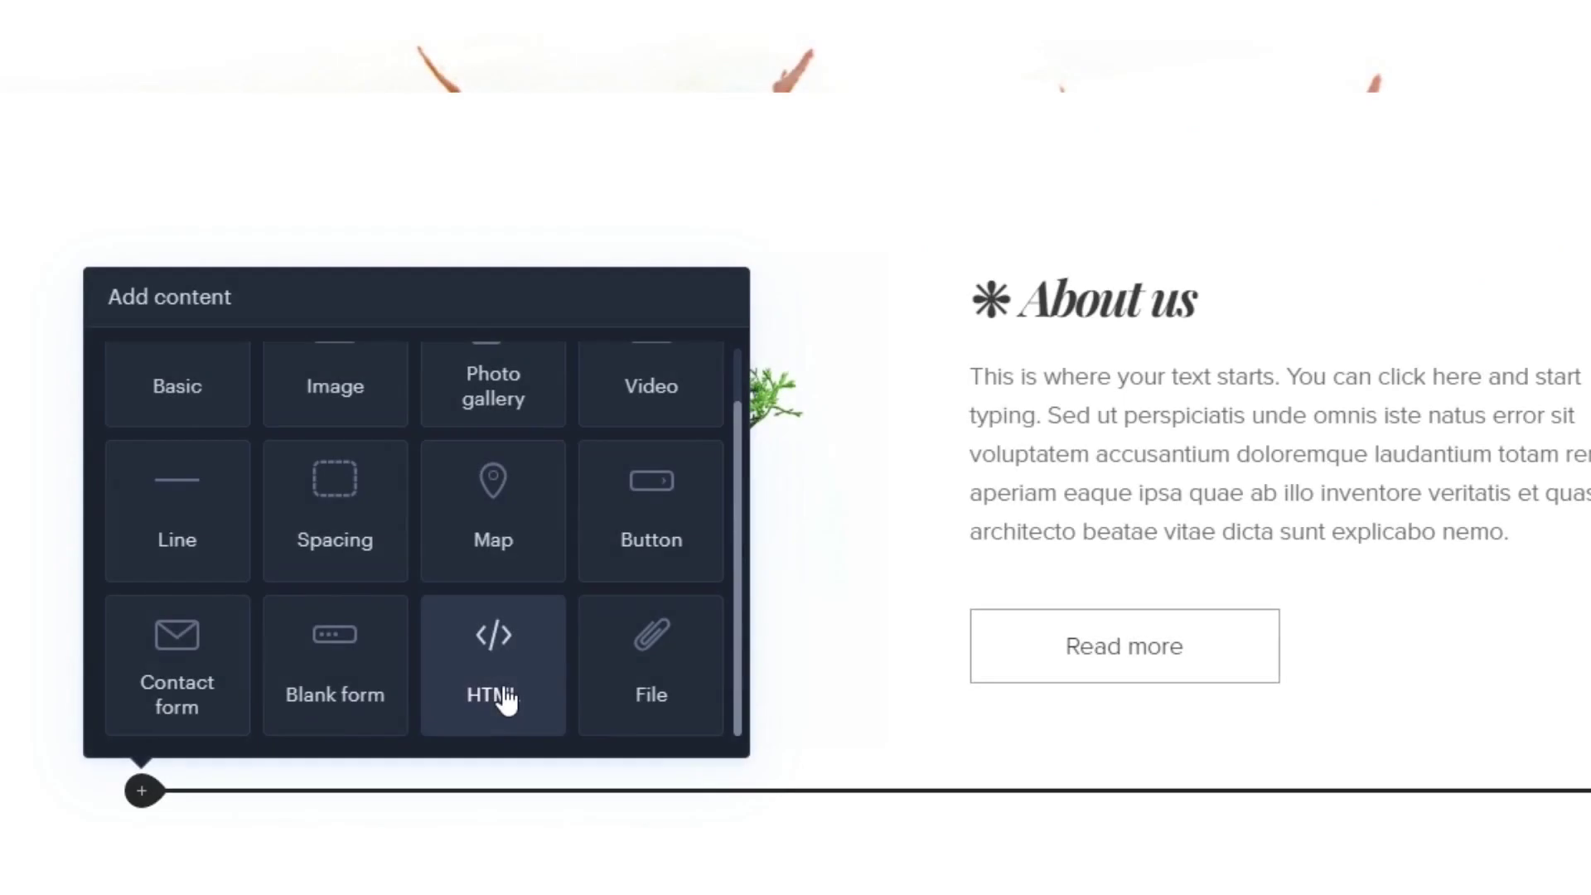
{"action": "left_click", "coordinate": [494, 666]}
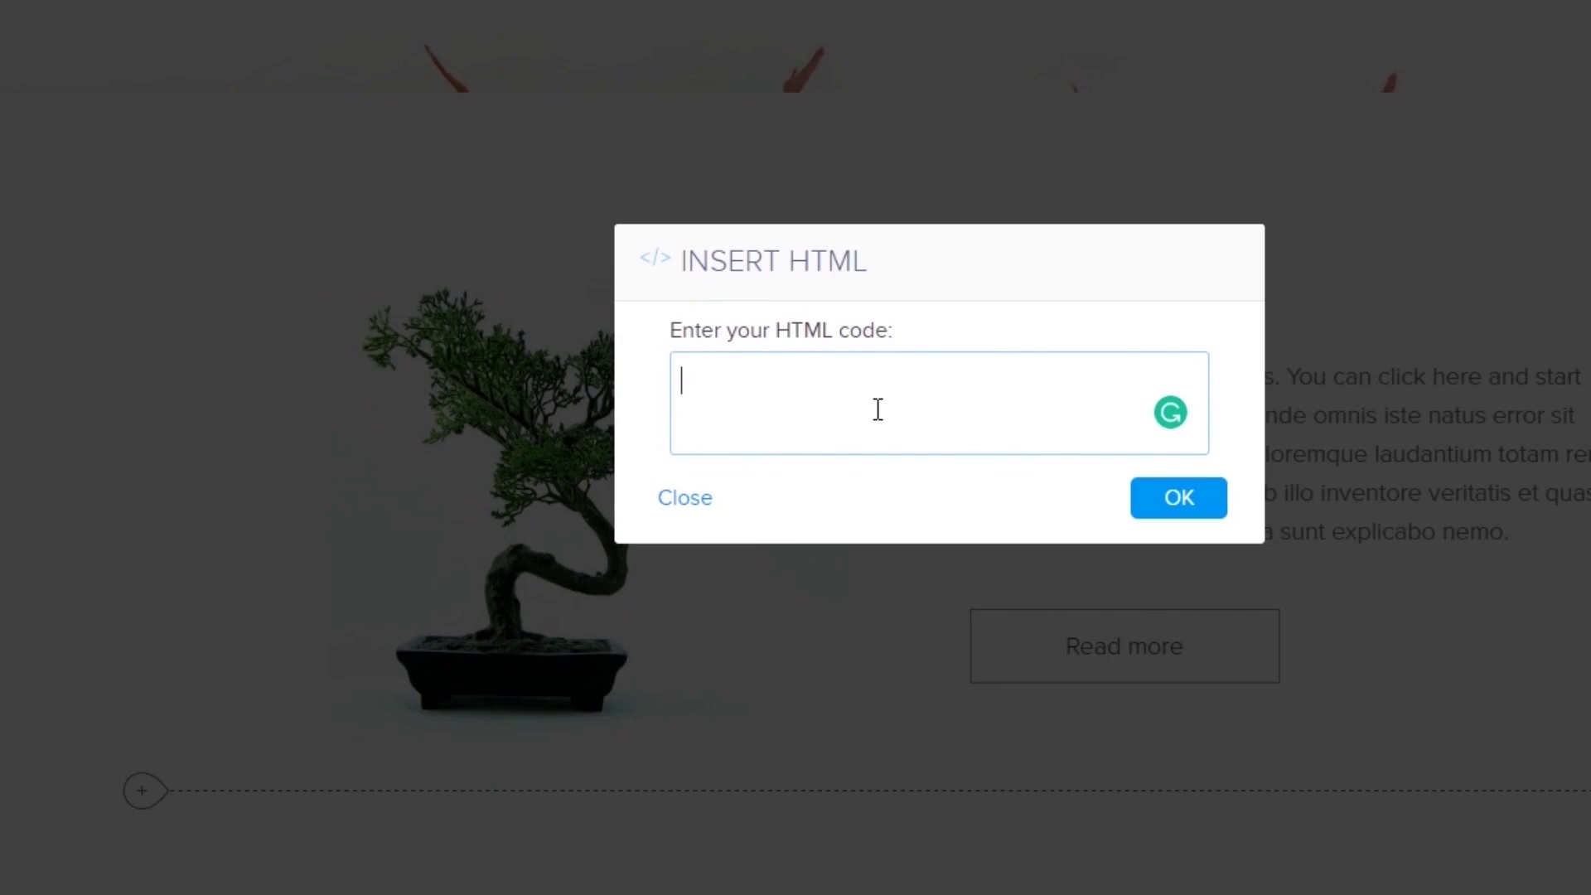
{"action": "key", "text": "ctrl+v"}
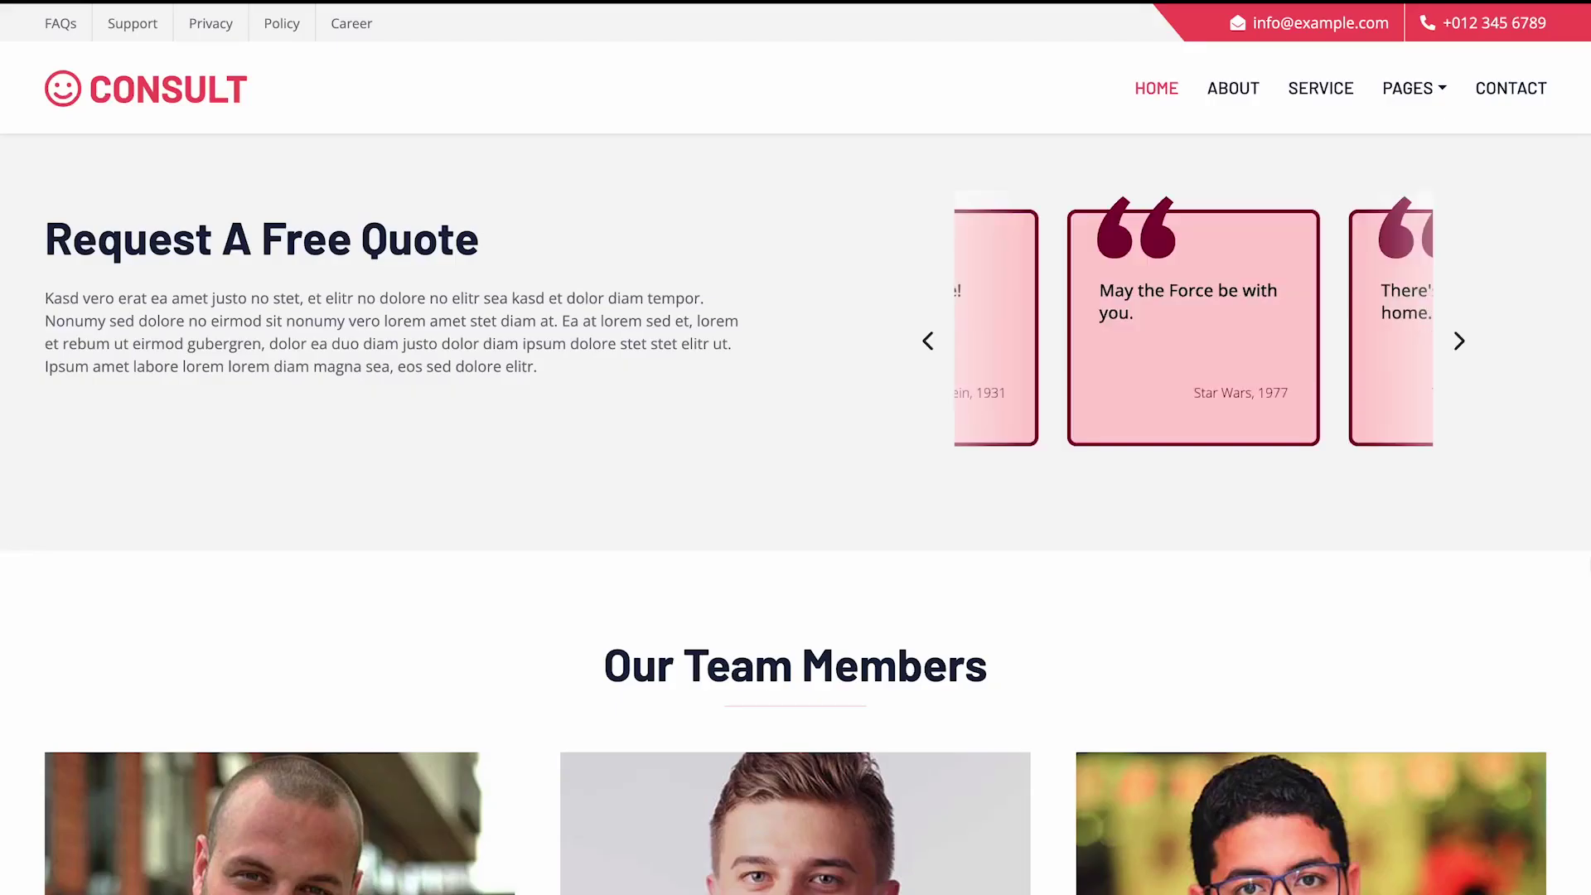